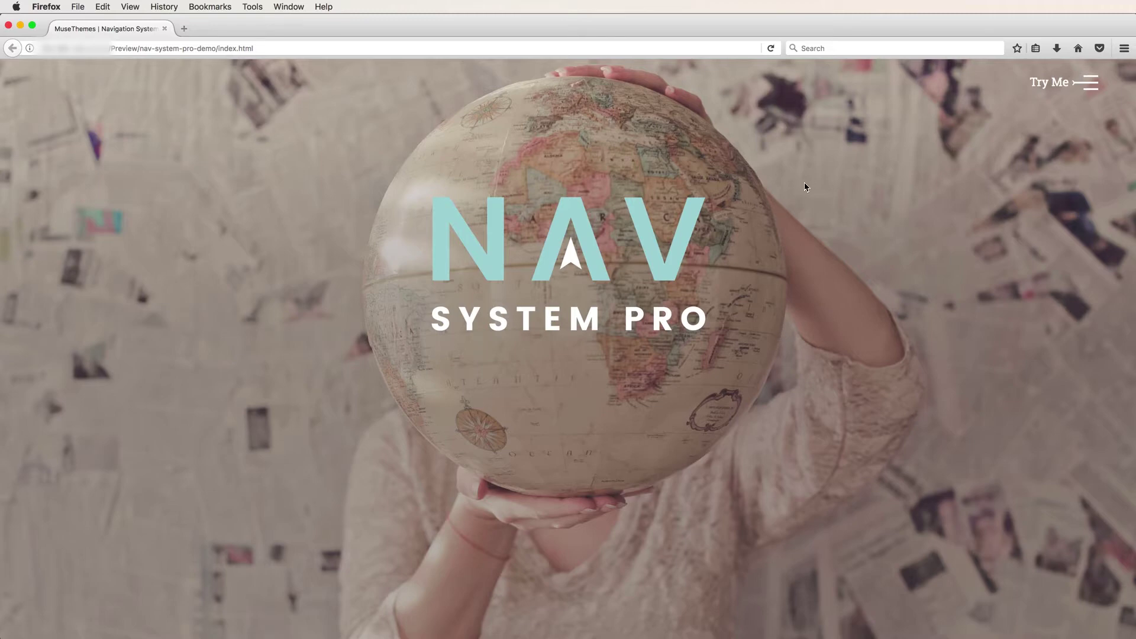
Reveal the Nav System Pro demo menu overlay from the top-right hamburger icon
left_click(1094, 82)
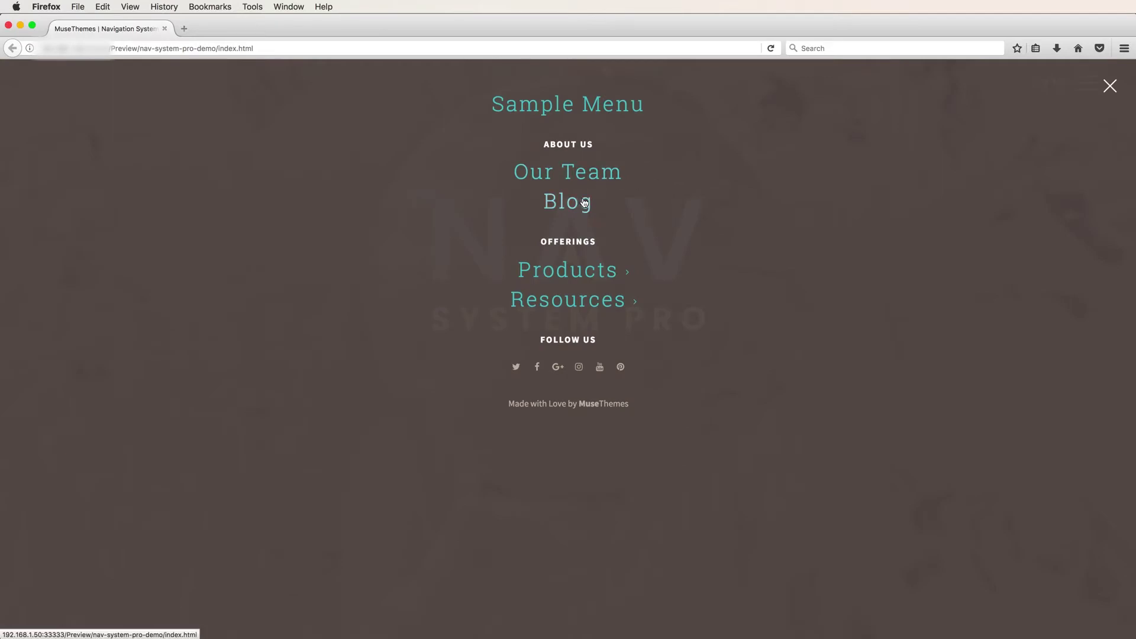
Dismiss the menu overlay in the Firefox preview
left_click(1109, 86)
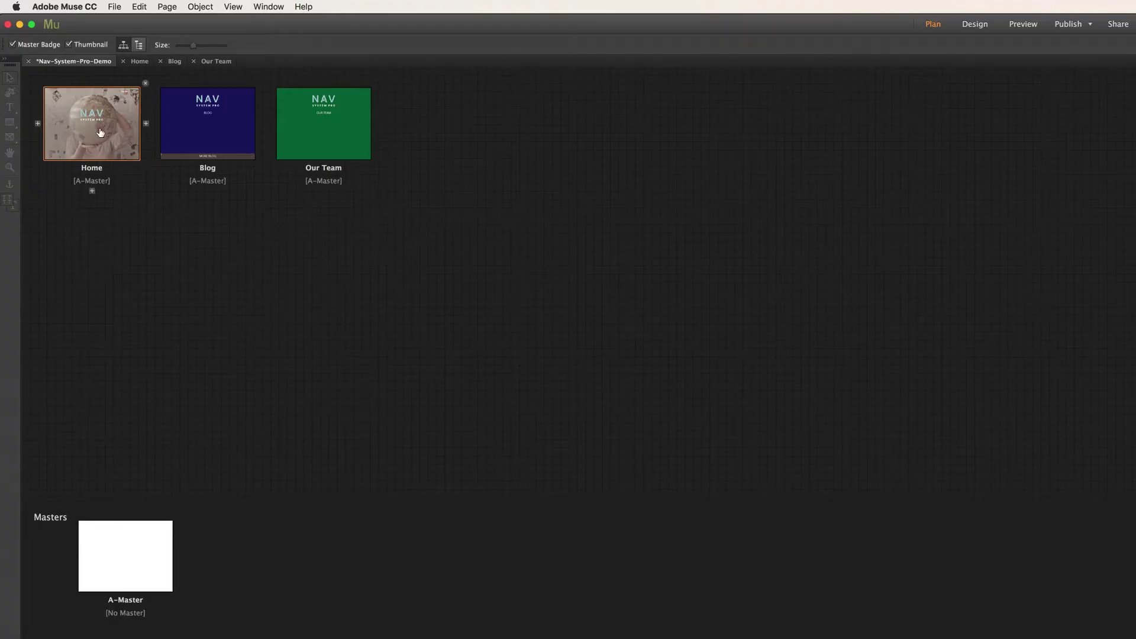
On the Home page, bring up the About loader widget's options and expand Menu Item 4
mouse_move(91, 123)
double_click(102, 143)
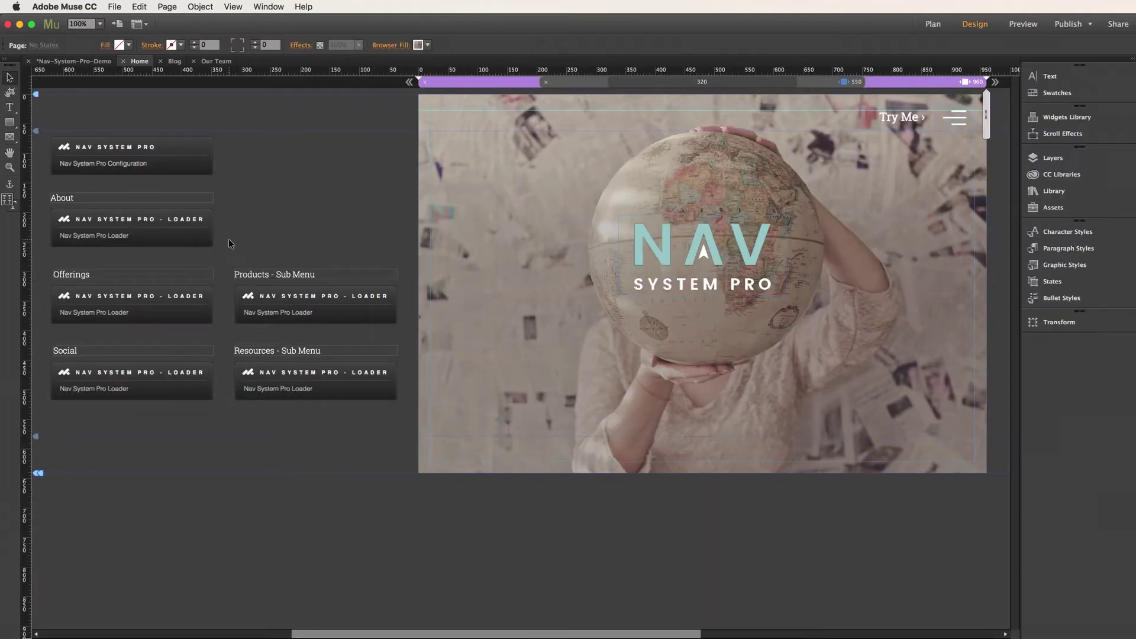
left_click(183, 225)
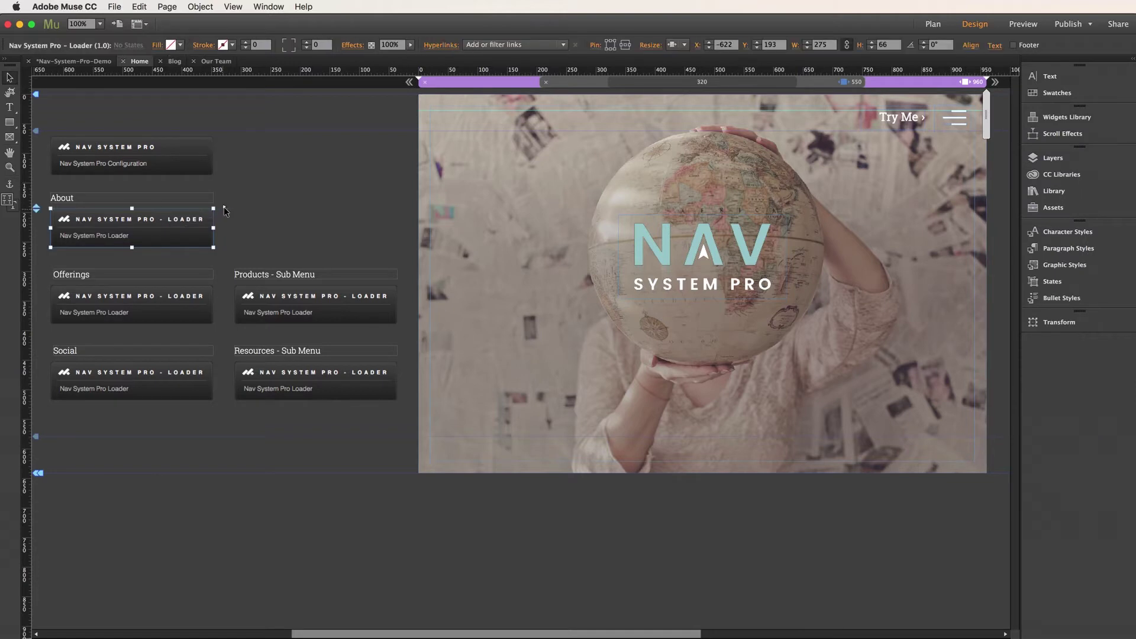
left_click(224, 207)
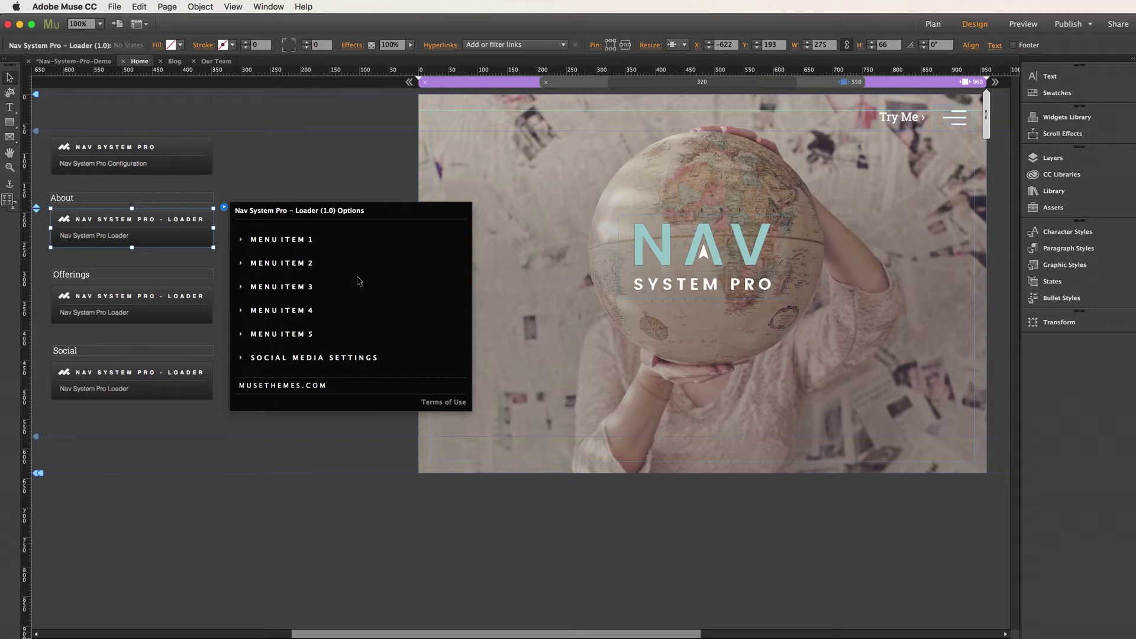
left_click(282, 310)
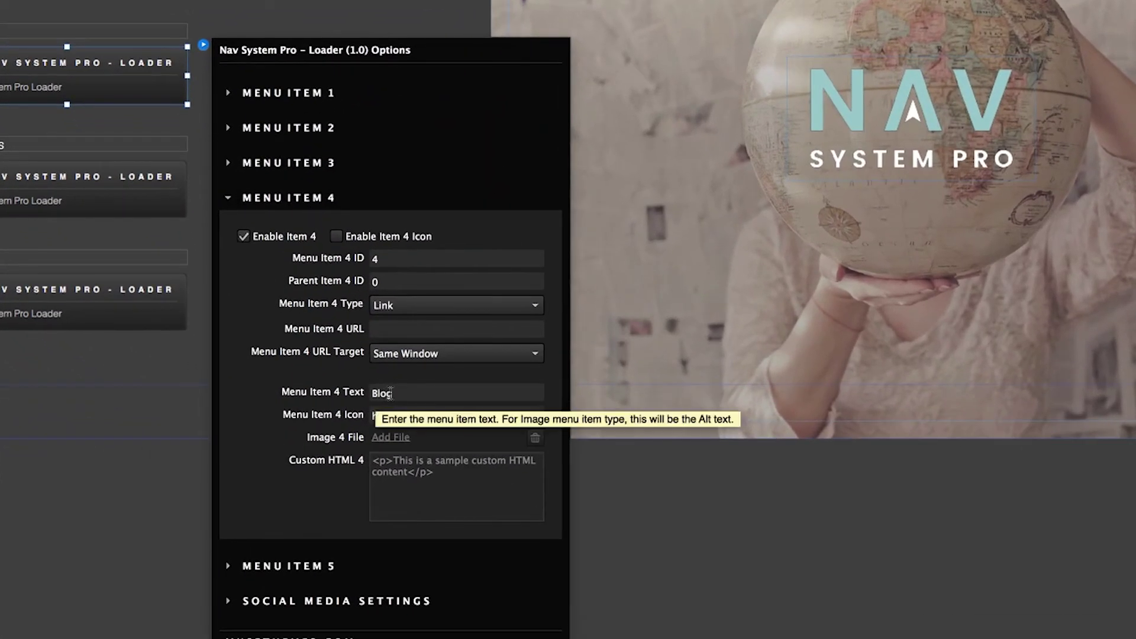
Set Menu Item 4's URL to blog.html opening in Same Window, and close the options
left_click(391, 328)
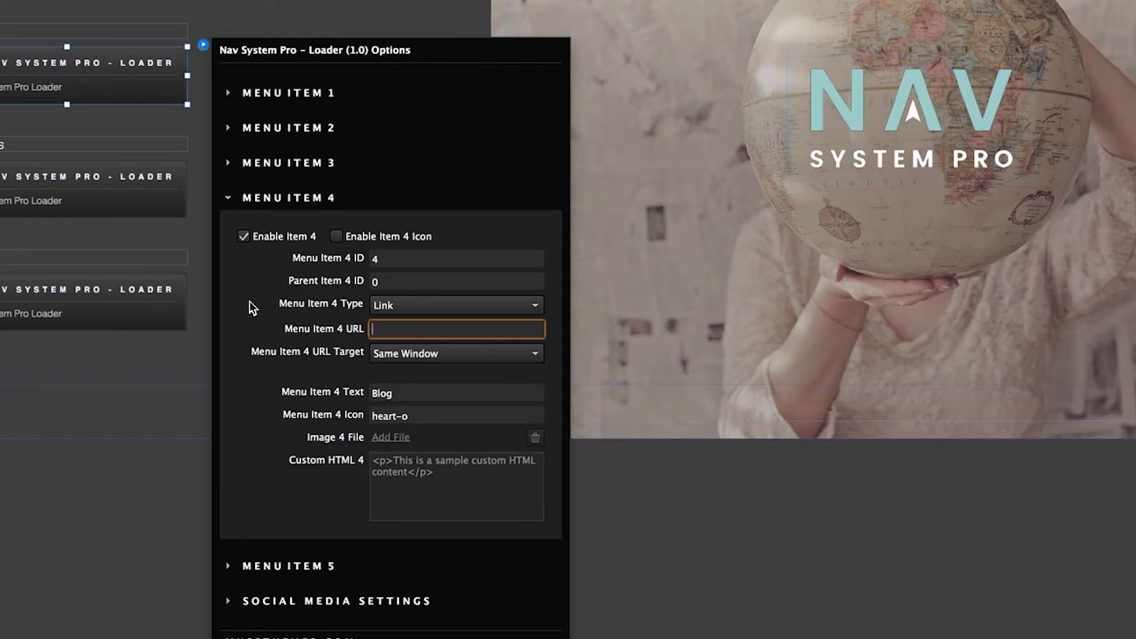
type("blog")
type(".html")
key("Return")
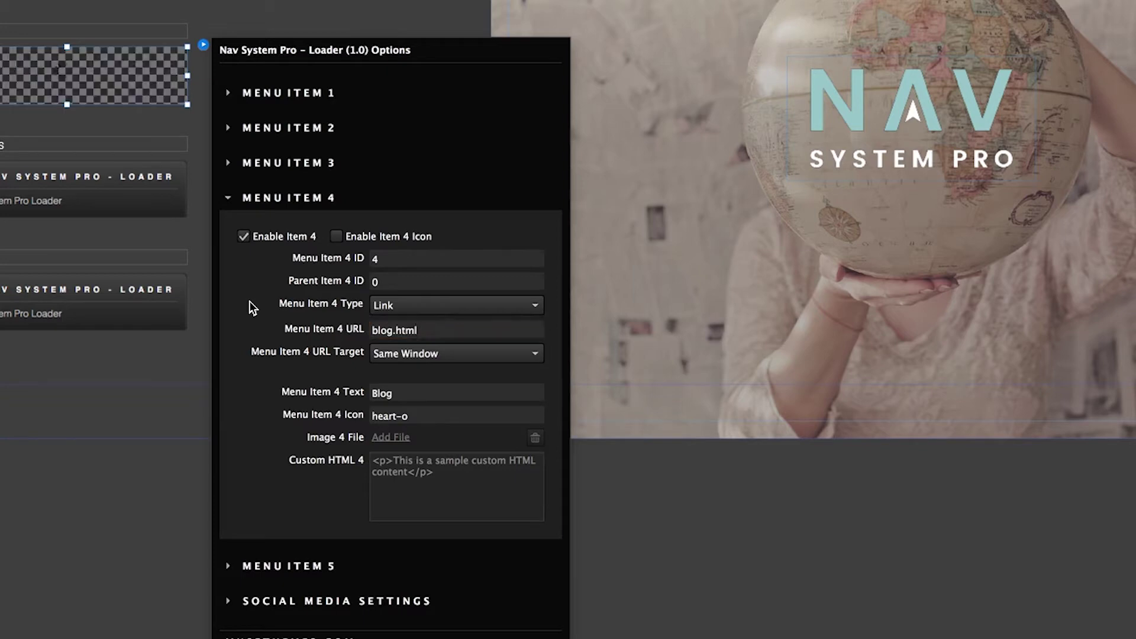
left_click(442, 354)
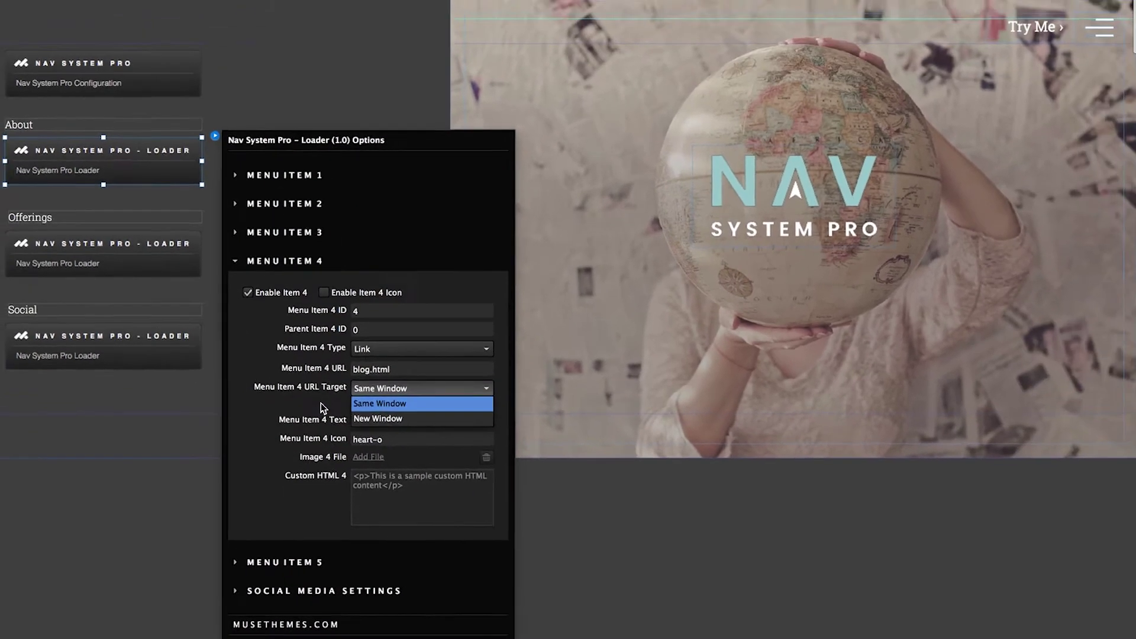
left_click(320, 403)
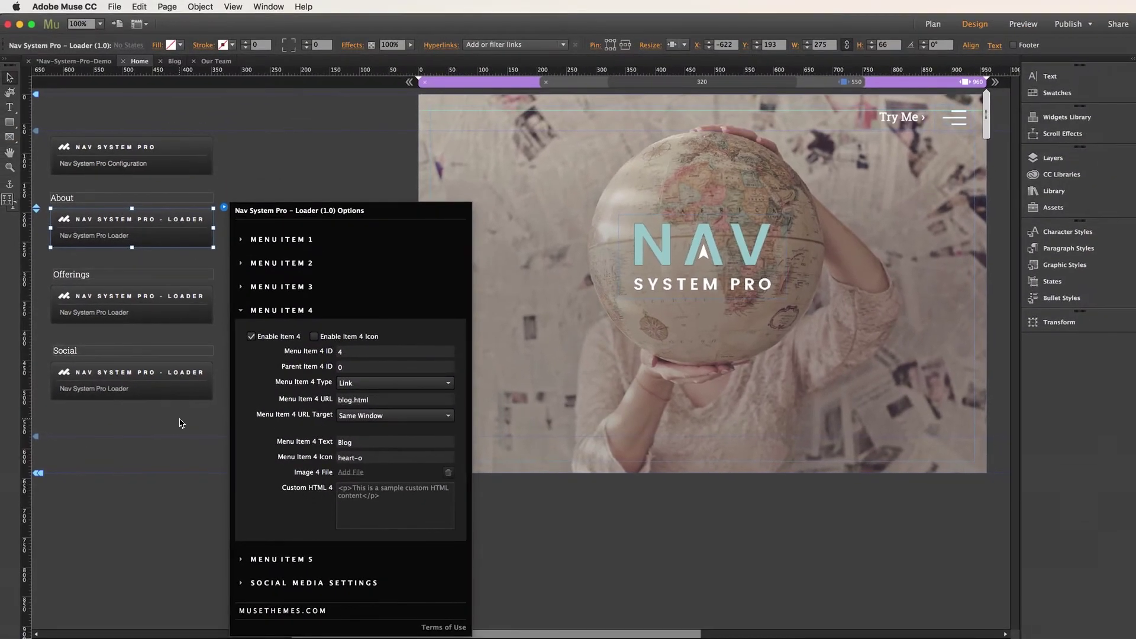
left_click(179, 423)
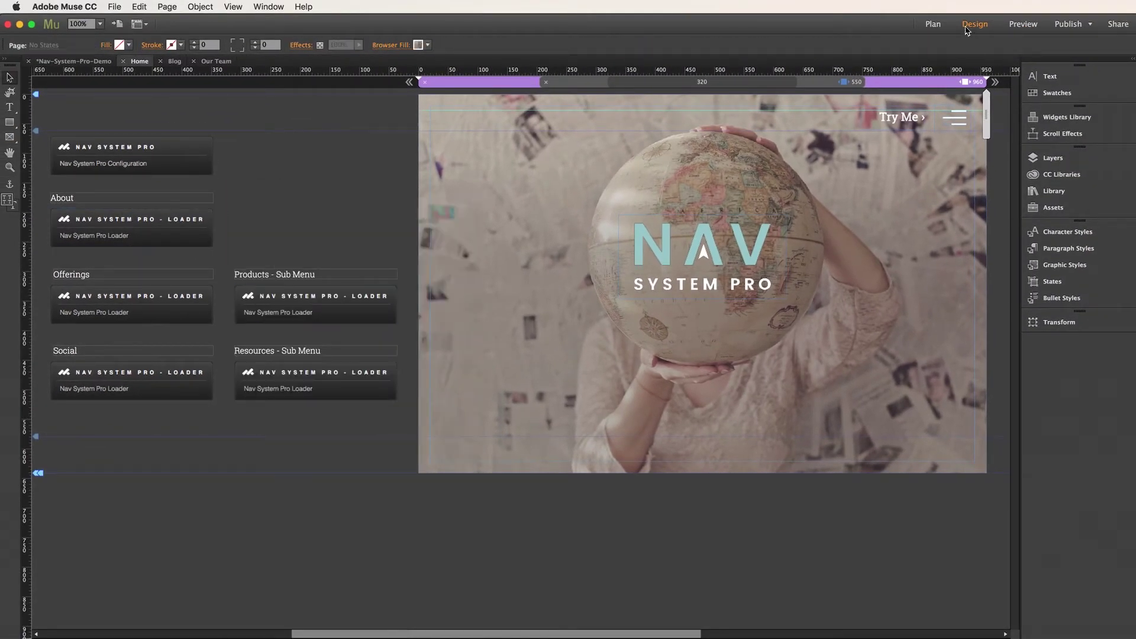
From the site plan, bring up Page Properties for the Our Team page
left_click(933, 25)
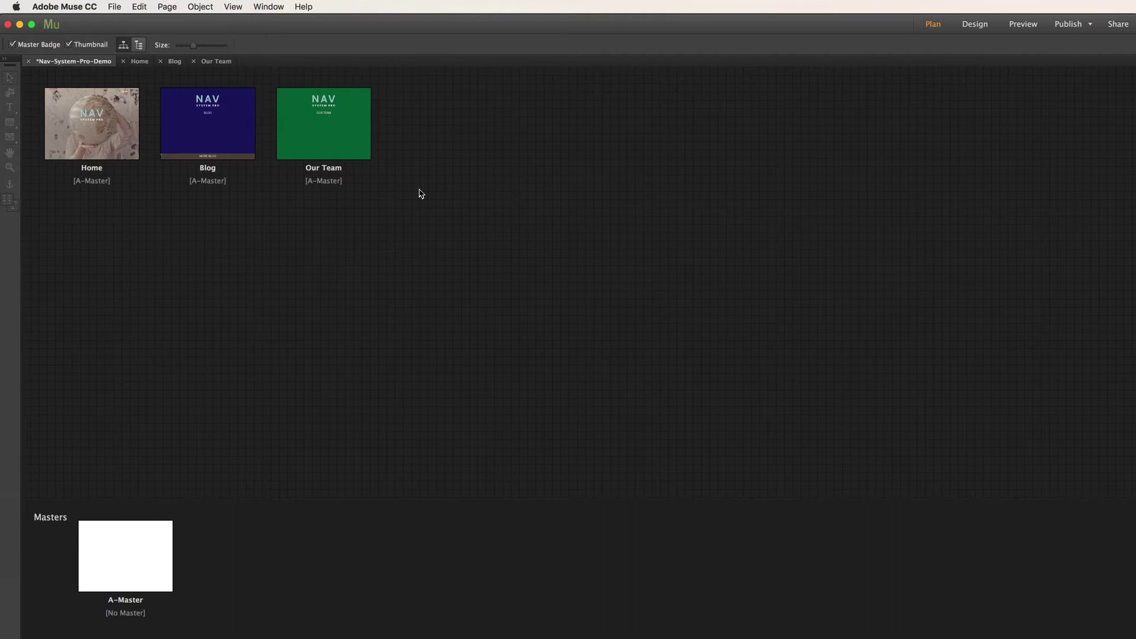
right_click(343, 140)
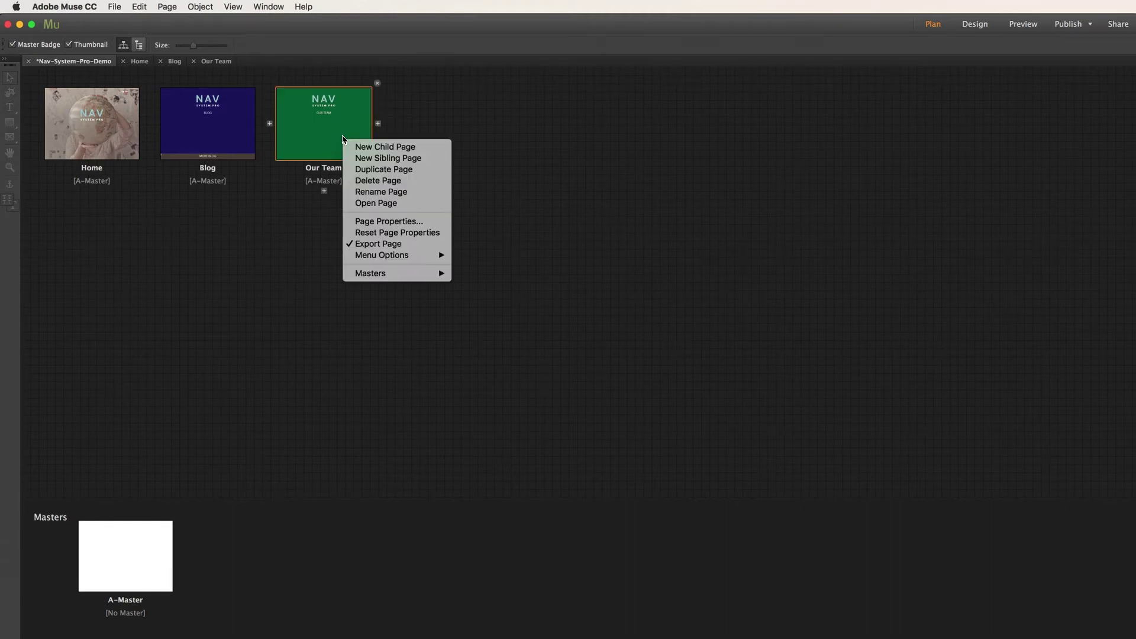
left_click(387, 221)
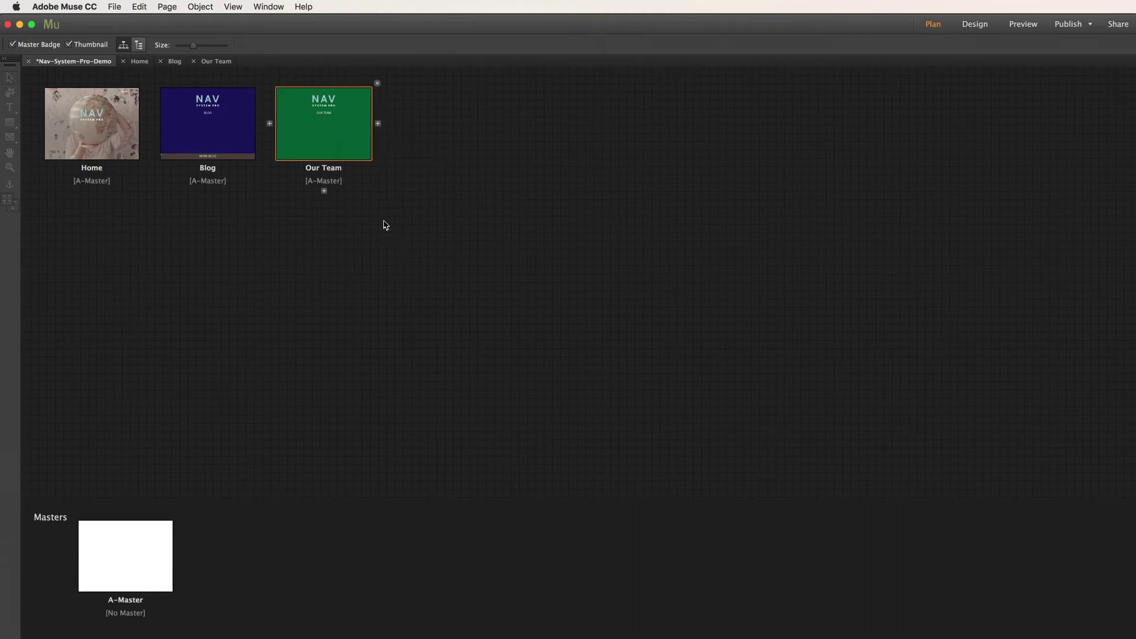
left_click_drag(640, 277, 444, 142)
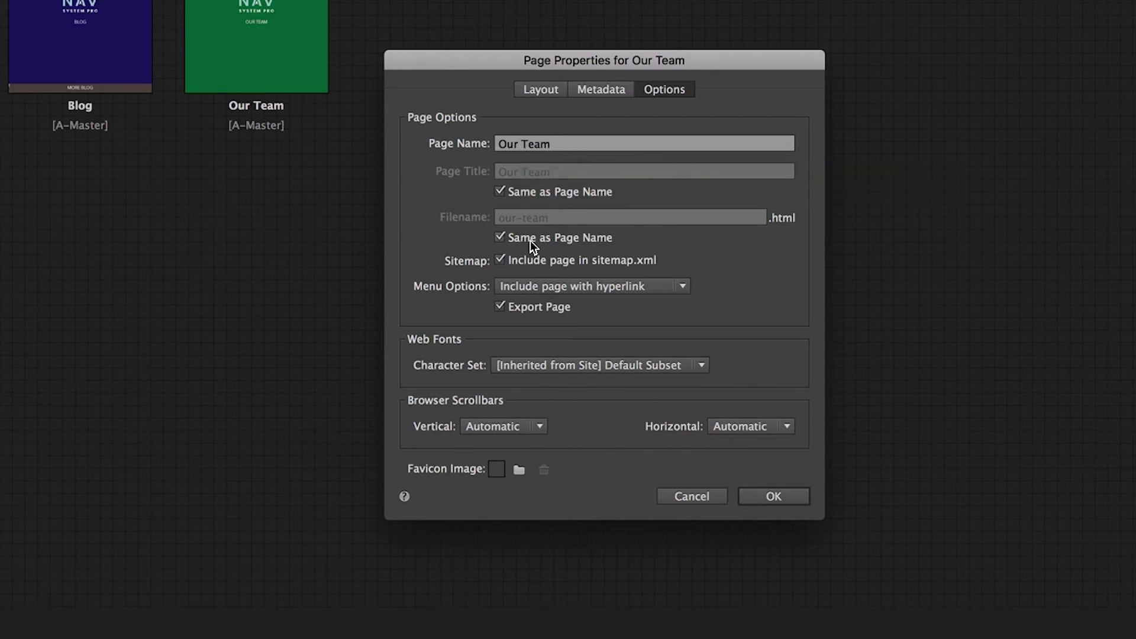
Toggle 'Same as Page Name' to read the our-team filename, restore it and cancel
left_click(500, 238)
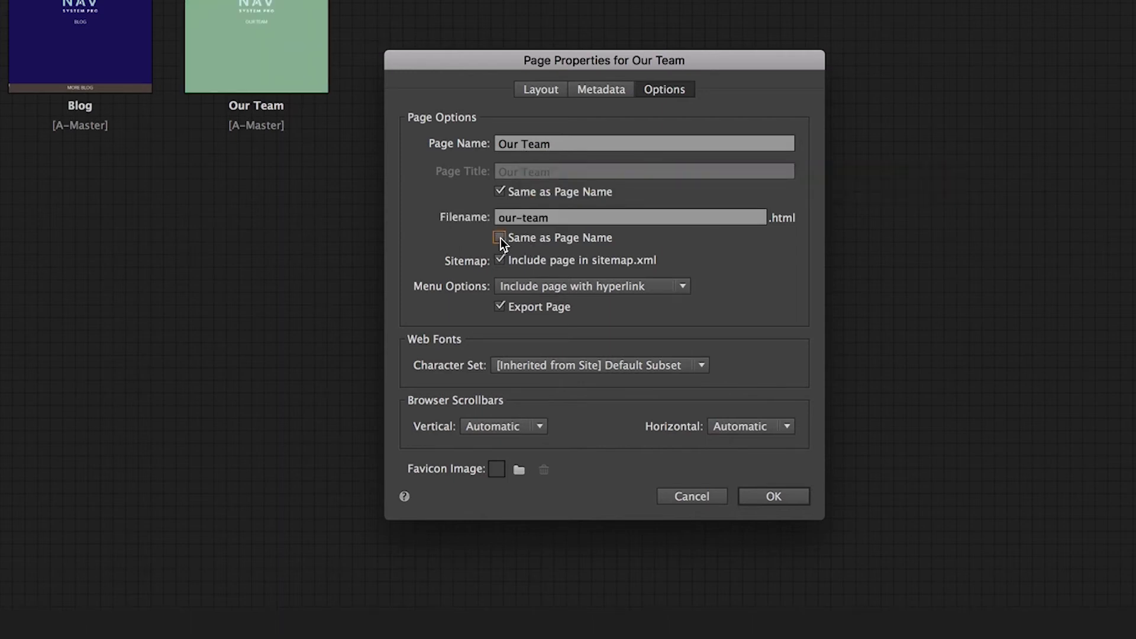
left_click(500, 238)
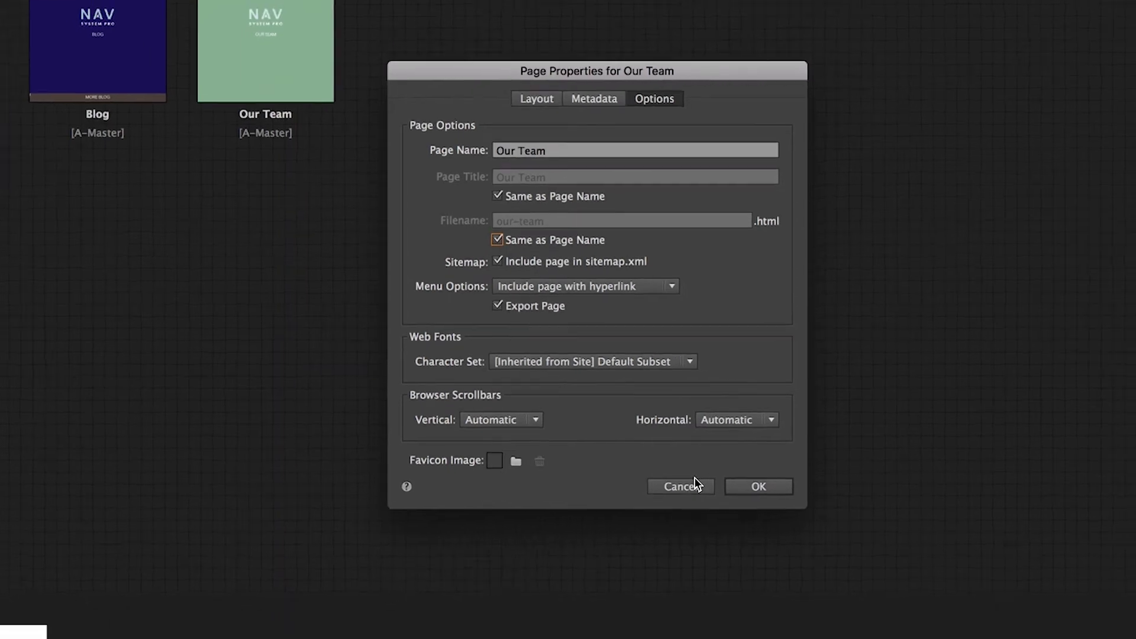
left_click(651, 454)
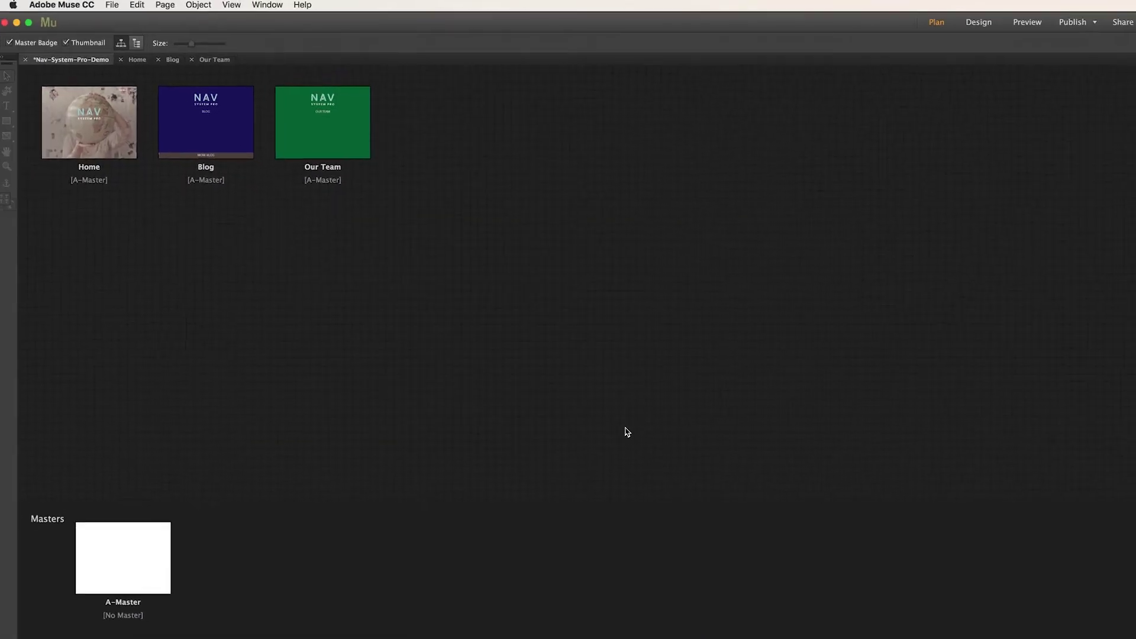
On the Home page, bring up the About loader's options and expand Menu Item 3
double_click(90, 130)
left_click(177, 219)
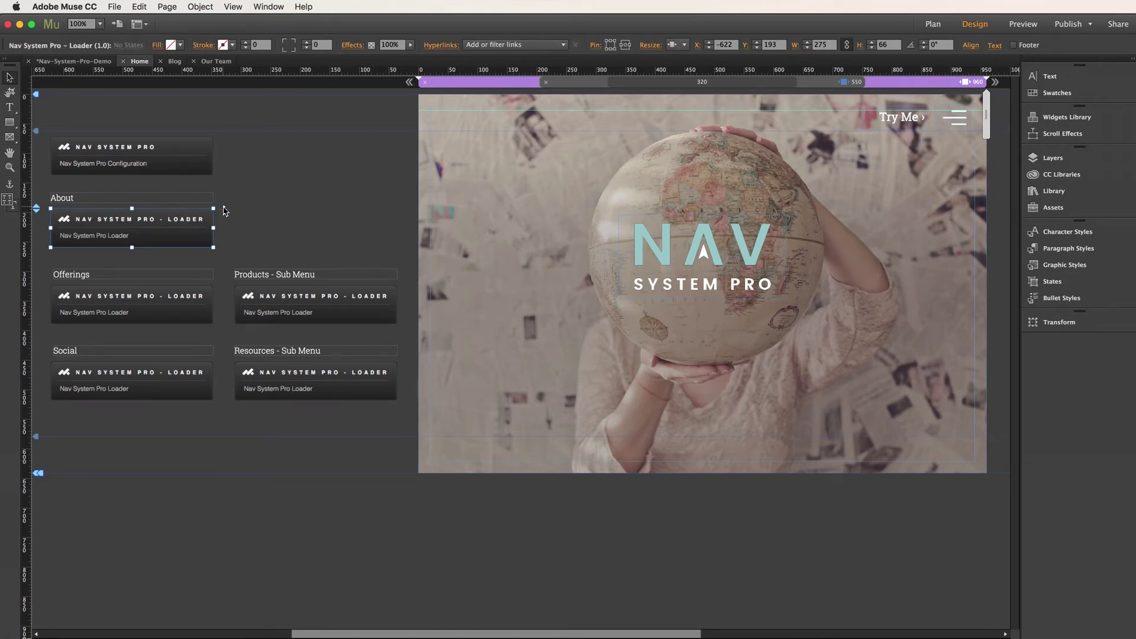
left_click(223, 208)
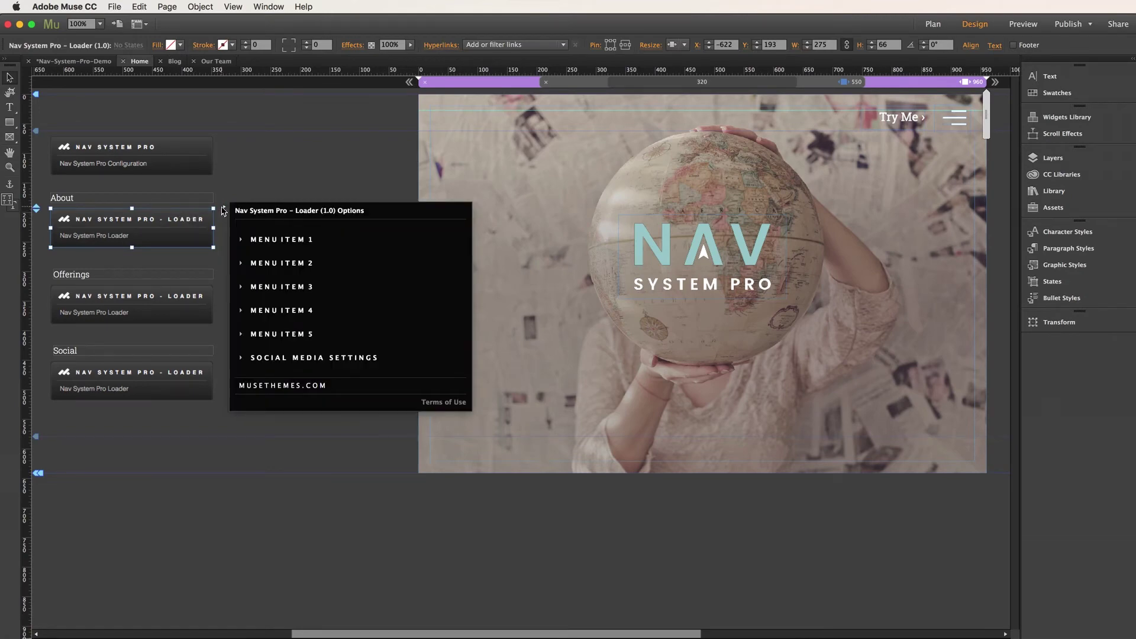
left_click(281, 286)
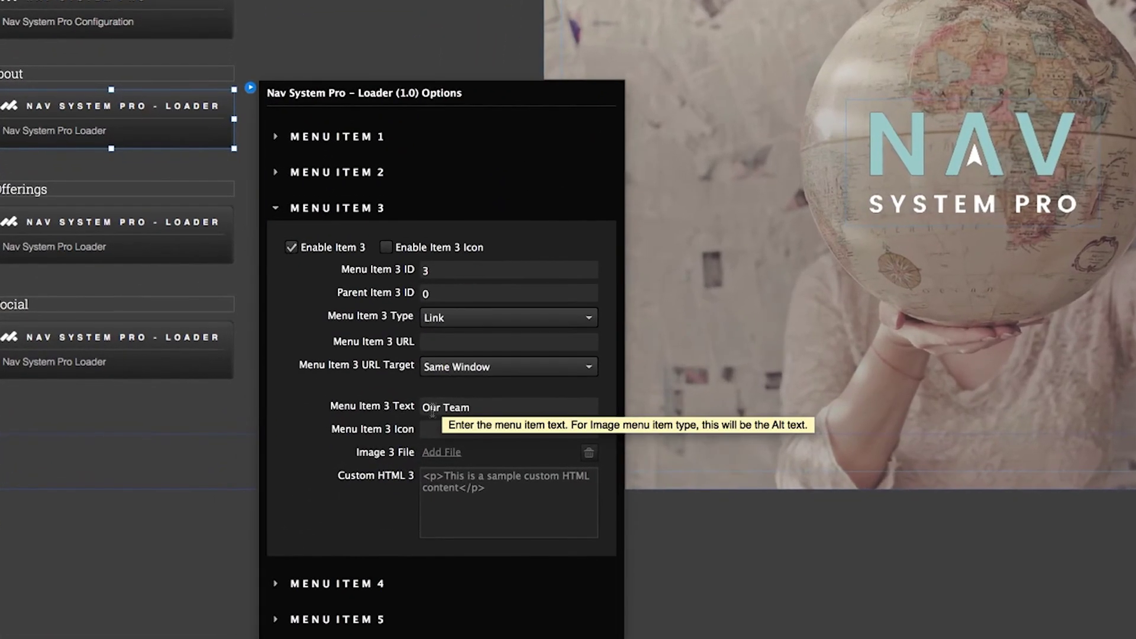
Set Menu Item 3's URL to our-team.html and close the widget options
left_click(444, 342)
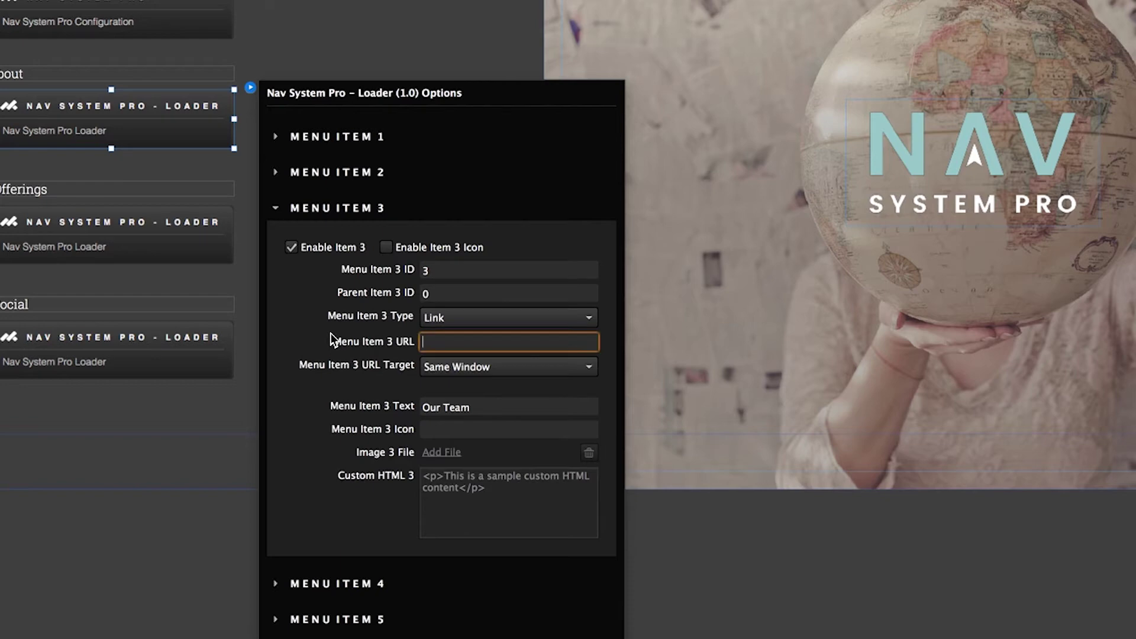
type("our-team.html")
key("Return")
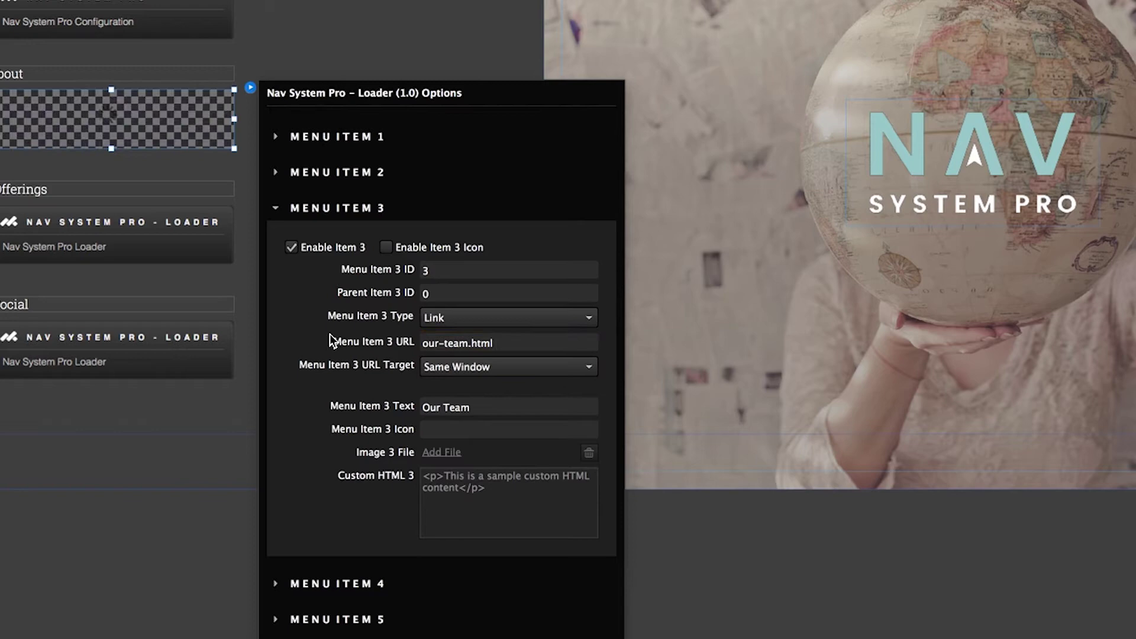
left_click(294, 38)
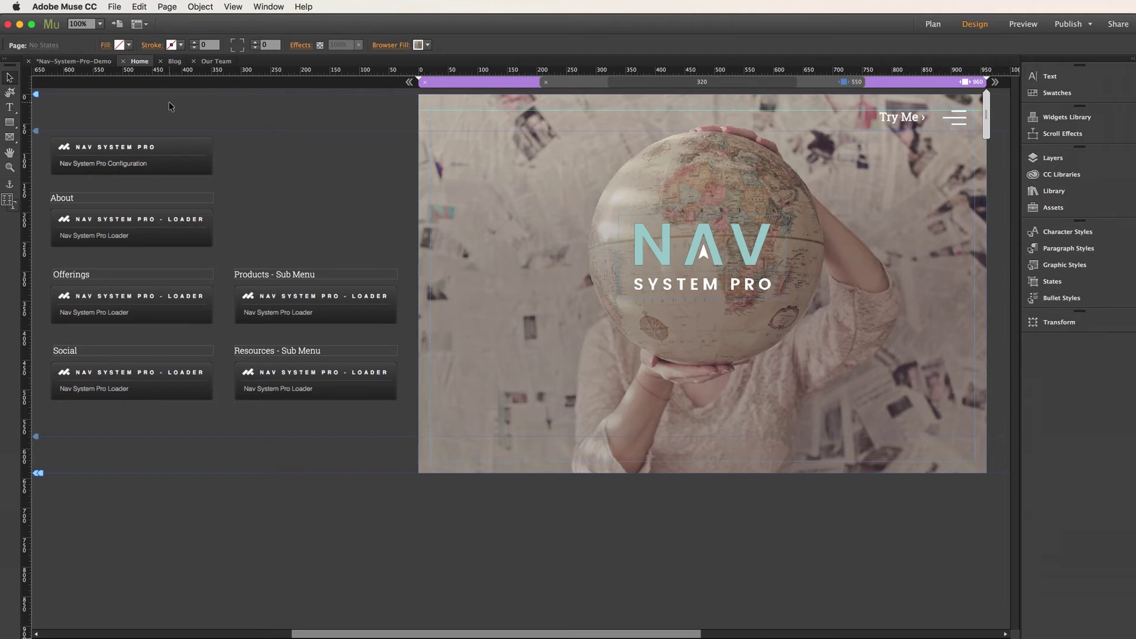
Launch File > Preview Site in Browser to export the site to Firefox
left_click(115, 6)
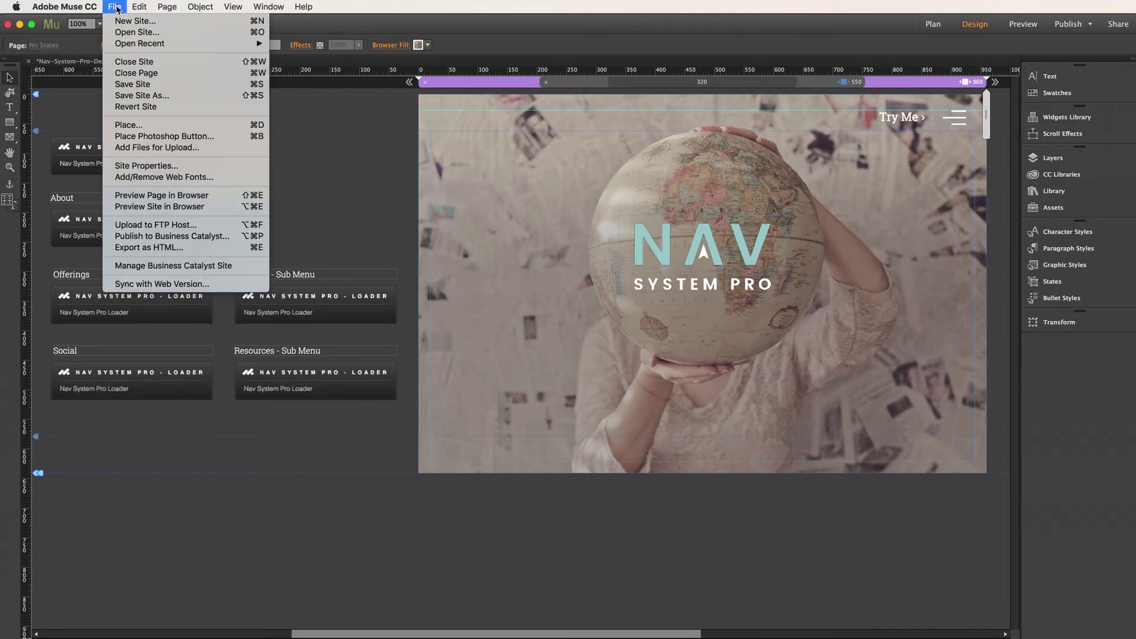
left_click(160, 208)
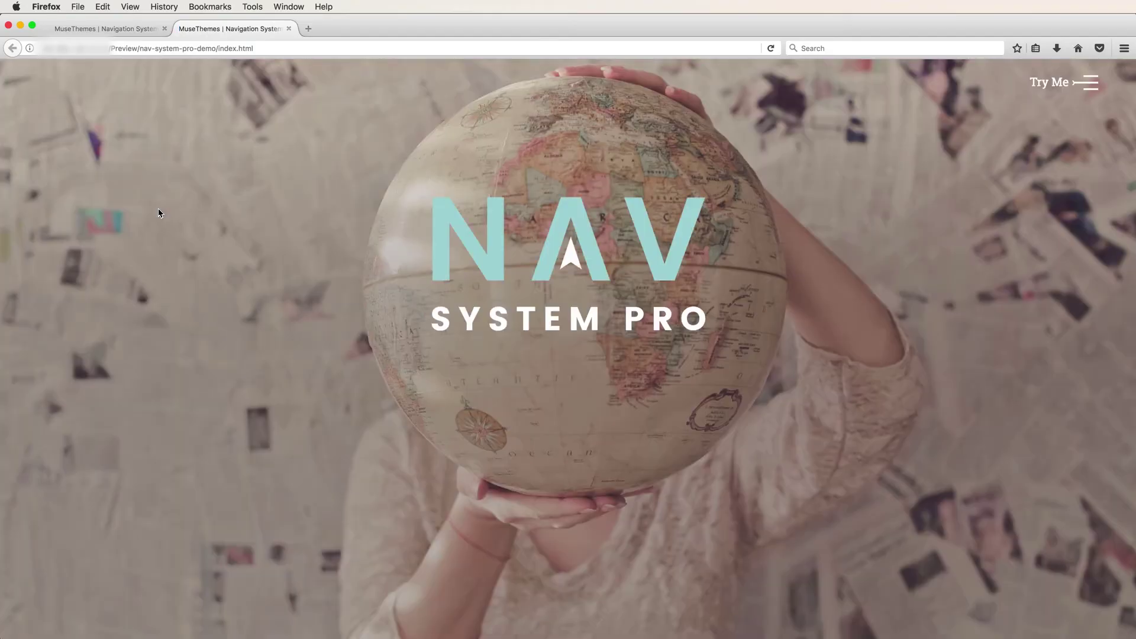
Follow the menu's Our Team and Blog links to their pages, then close the blog tab
left_click(1087, 83)
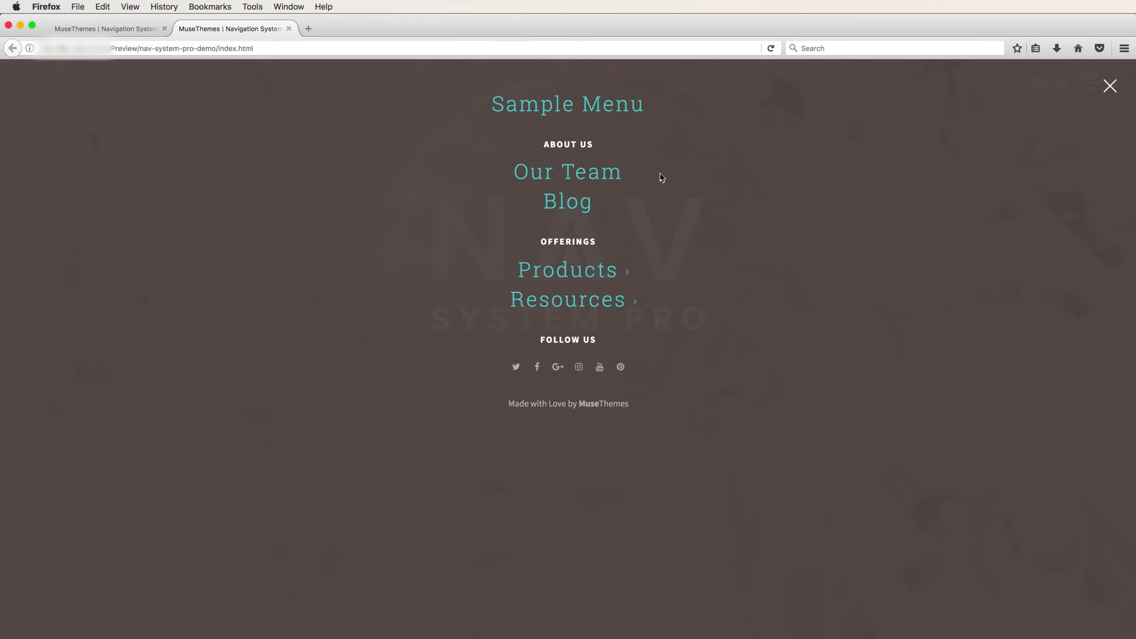
left_click(588, 174)
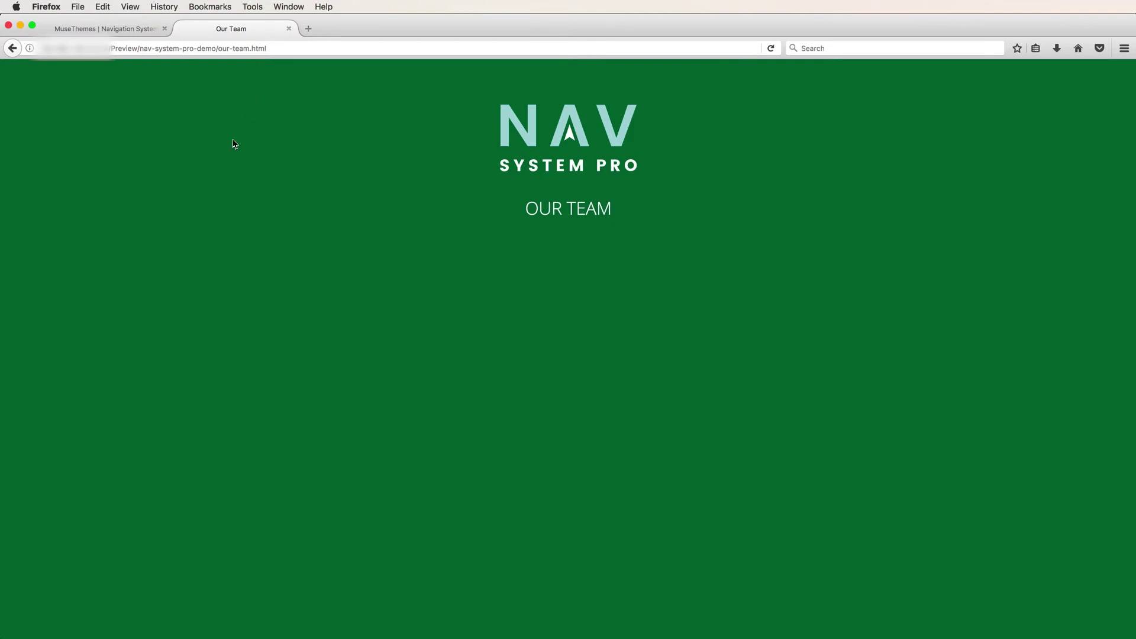
left_click(13, 48)
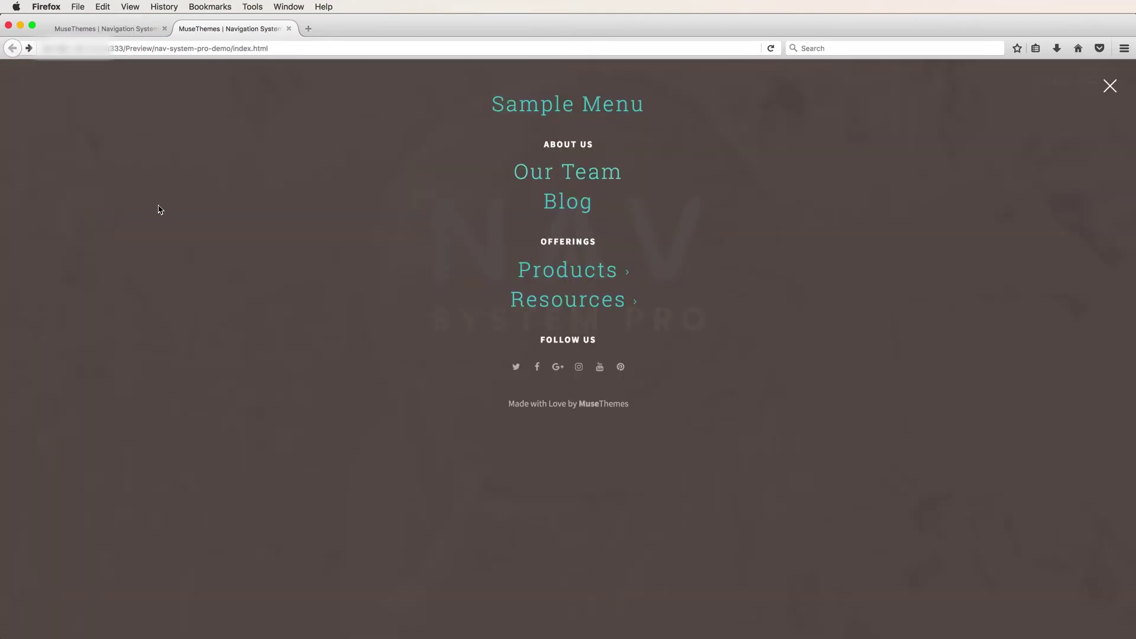
left_click(567, 202)
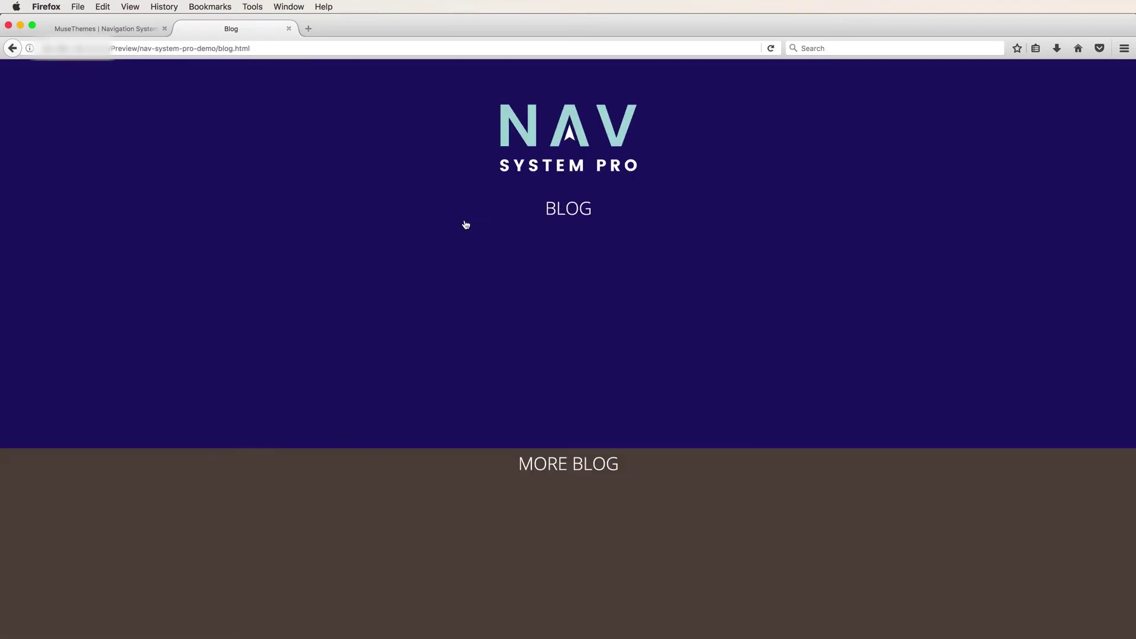
left_click(288, 29)
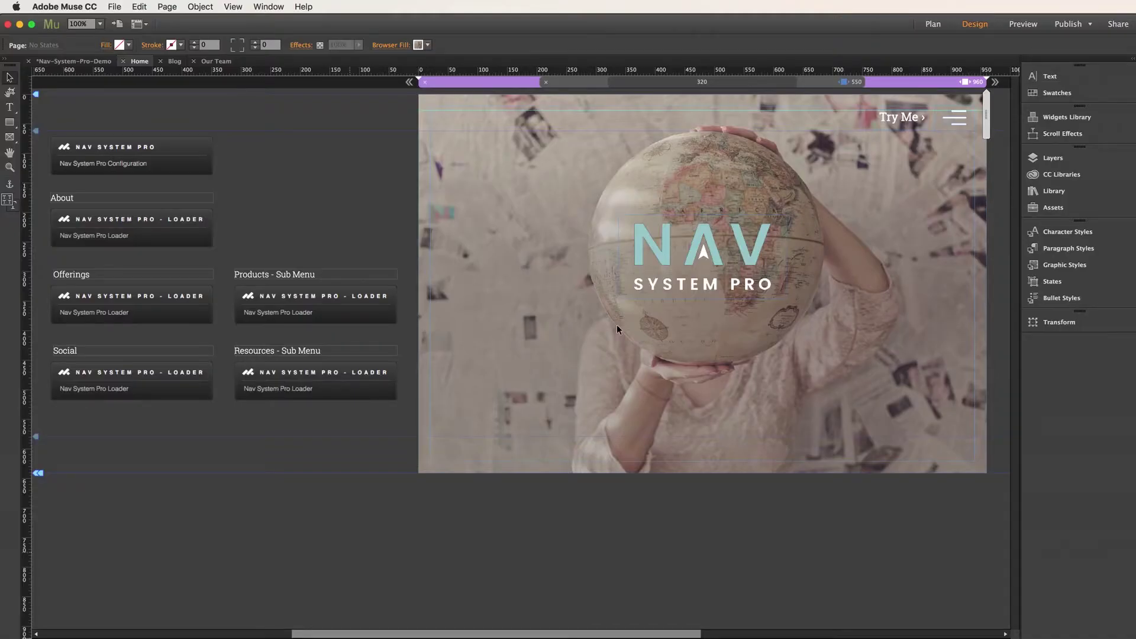
left_click(934, 24)
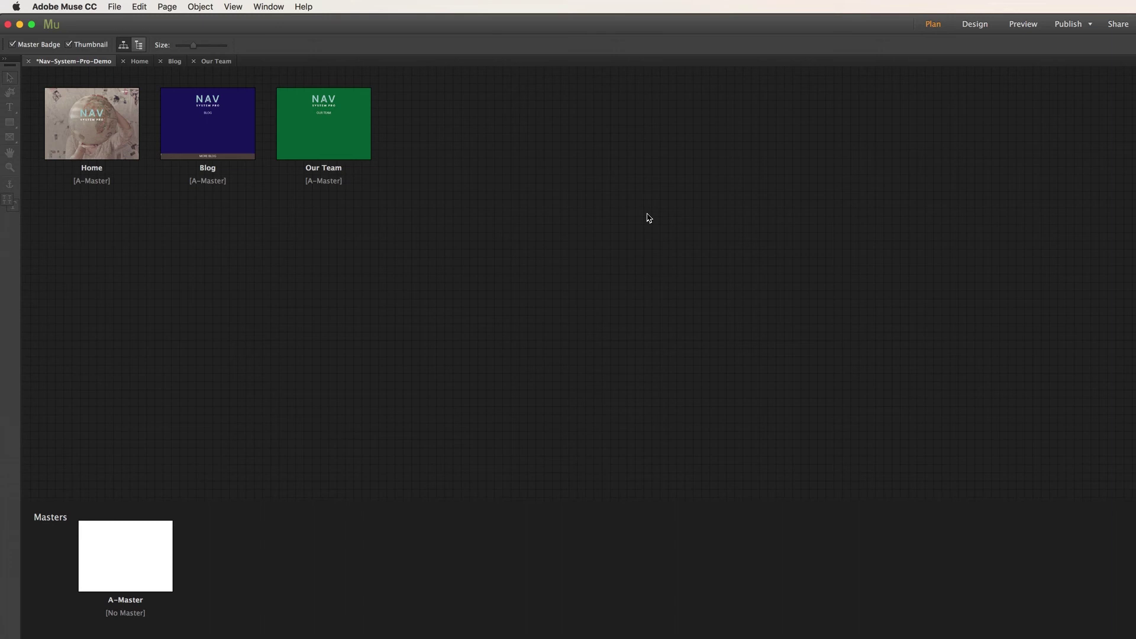
double_click(204, 132)
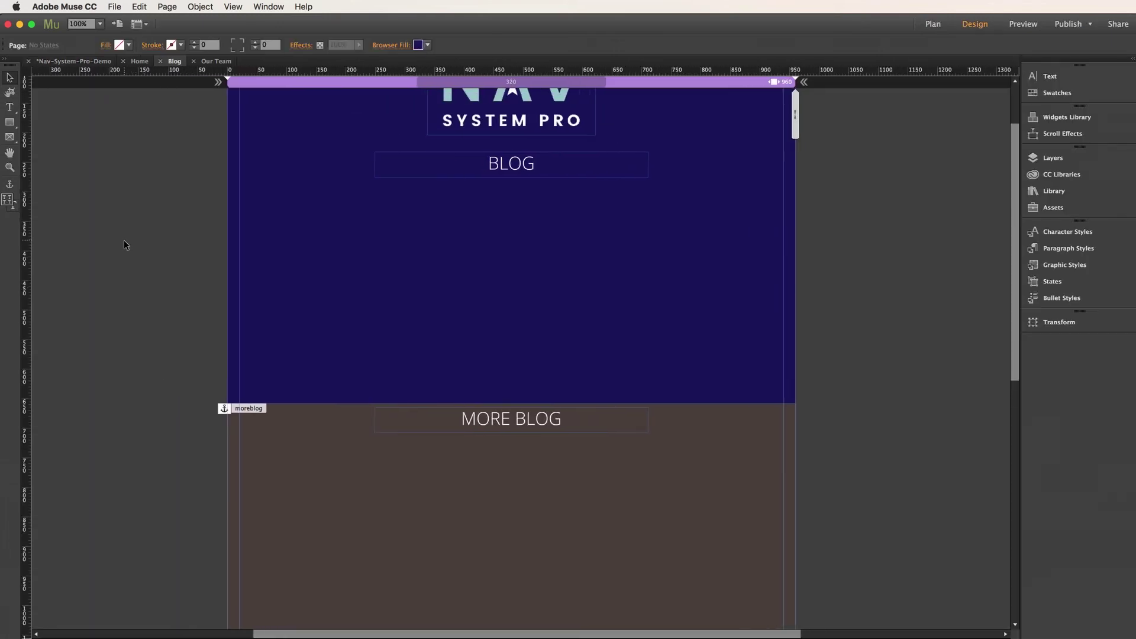
scroll(138, 240, "down", 3)
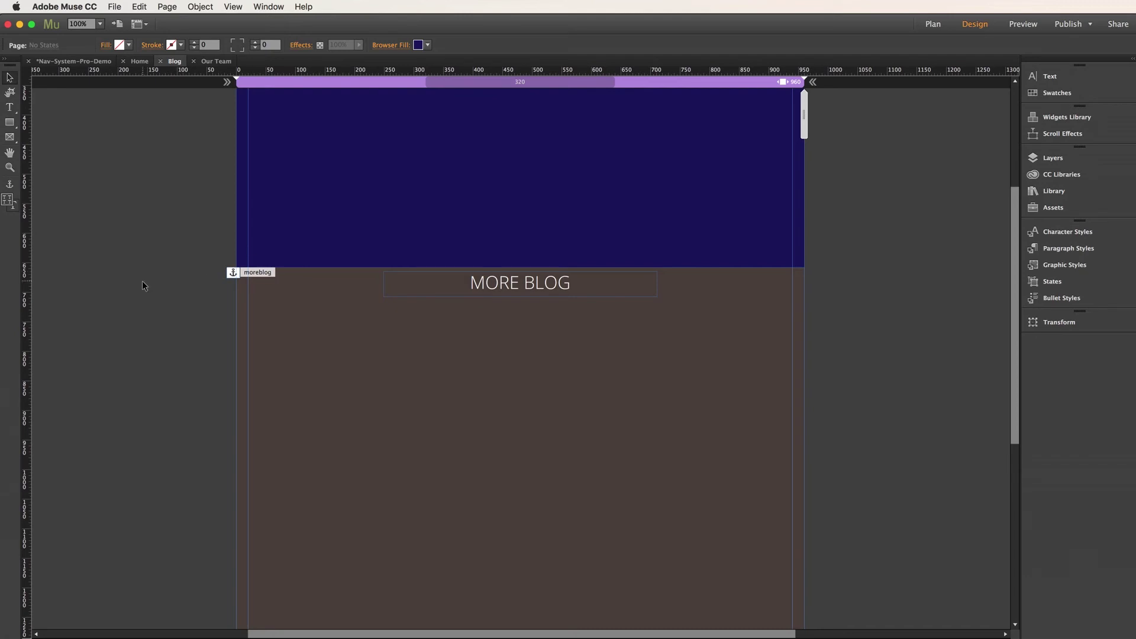
Back on the Home layout, bring up the About loader's options with Menu Item 4 expanded
left_click(140, 61)
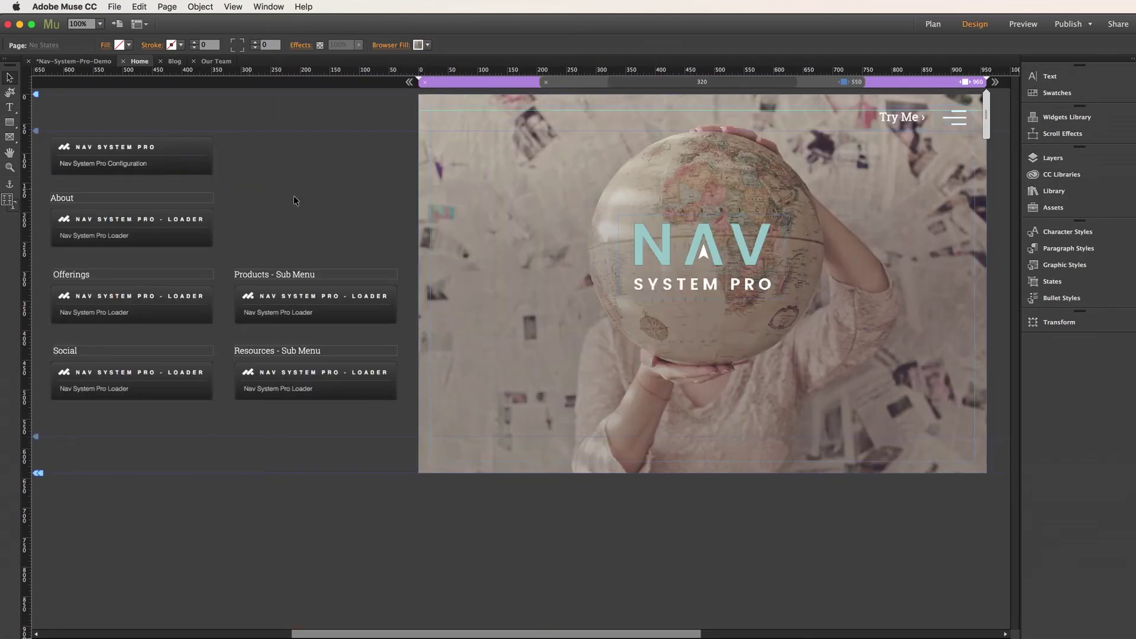
left_click(183, 224)
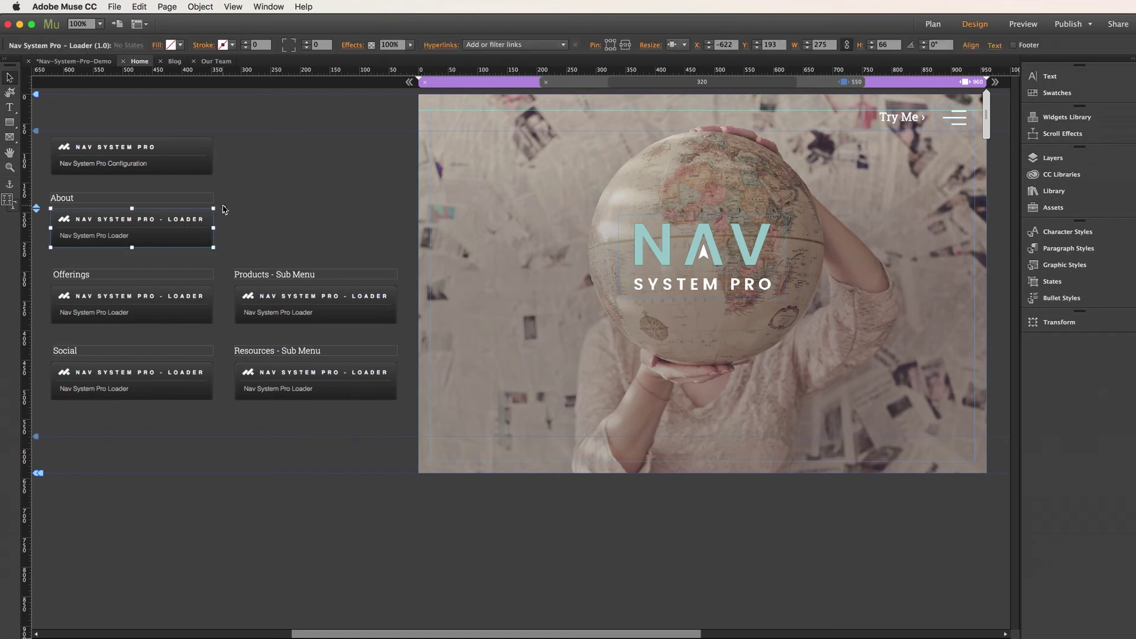
left_click(222, 210)
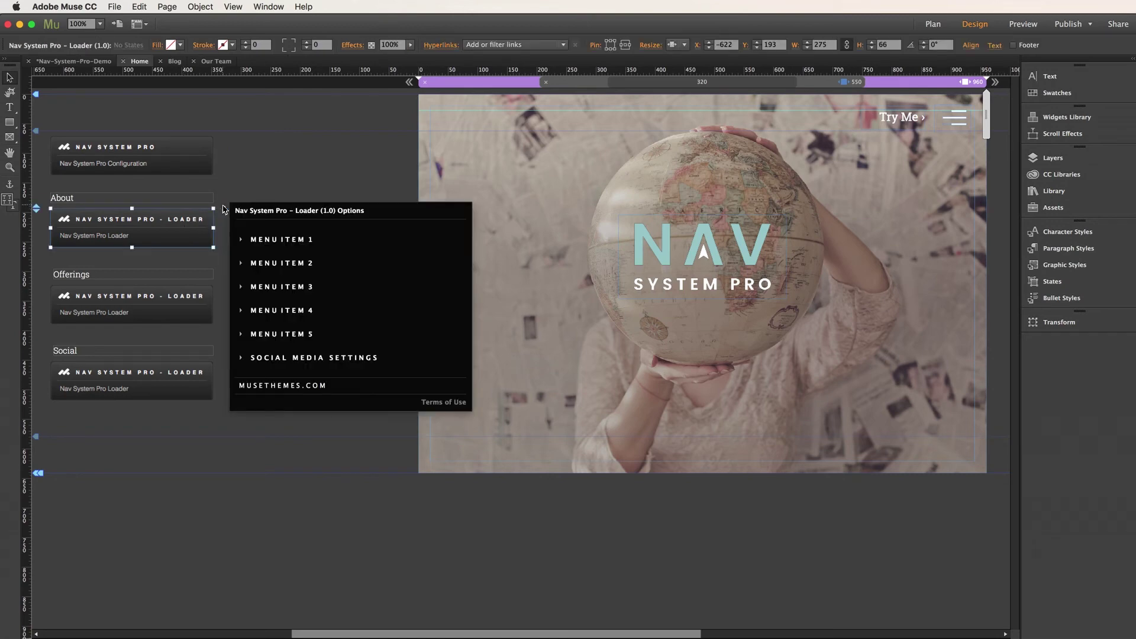
left_click(283, 310)
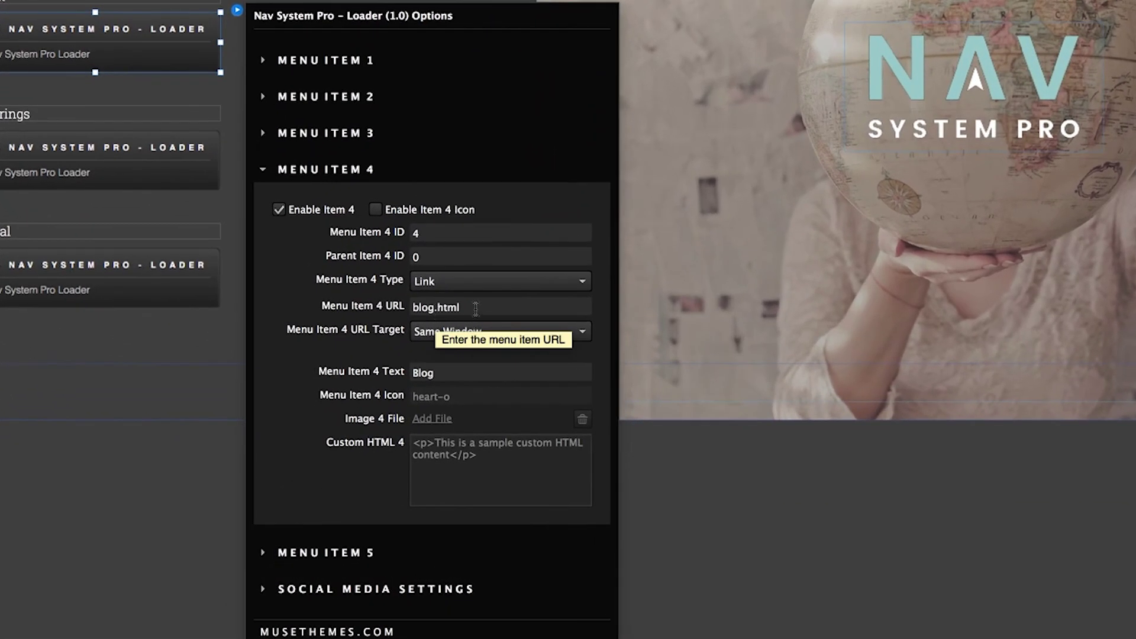
Change Menu Item 4's URL to blog.html#moreblog and close the options
left_click(476, 308)
type("#")
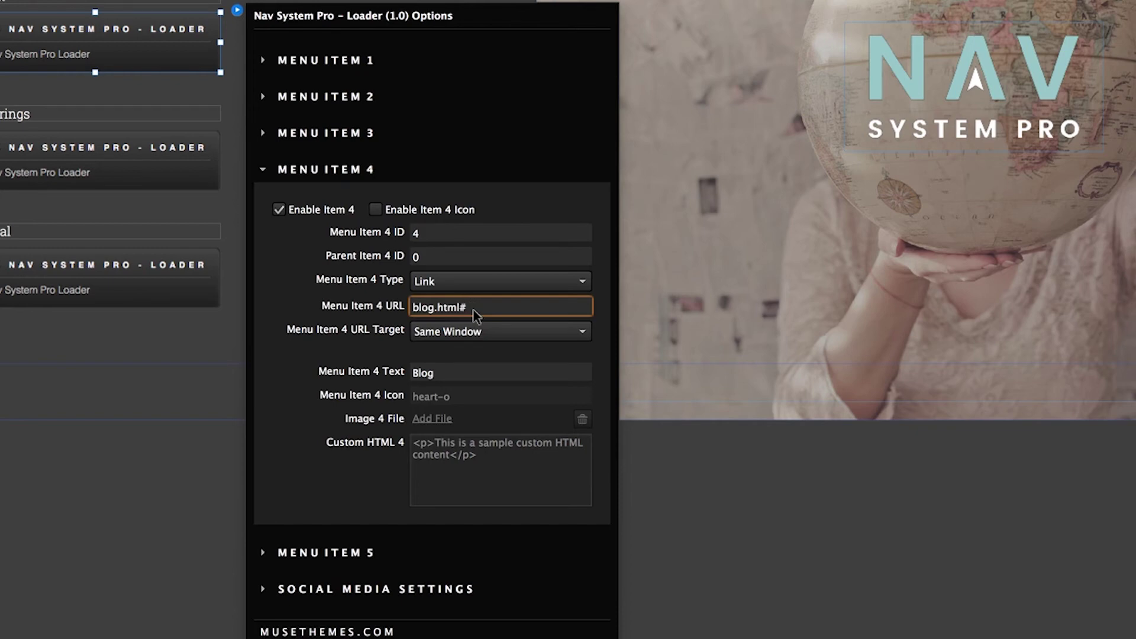
type("moreblog")
key("Return")
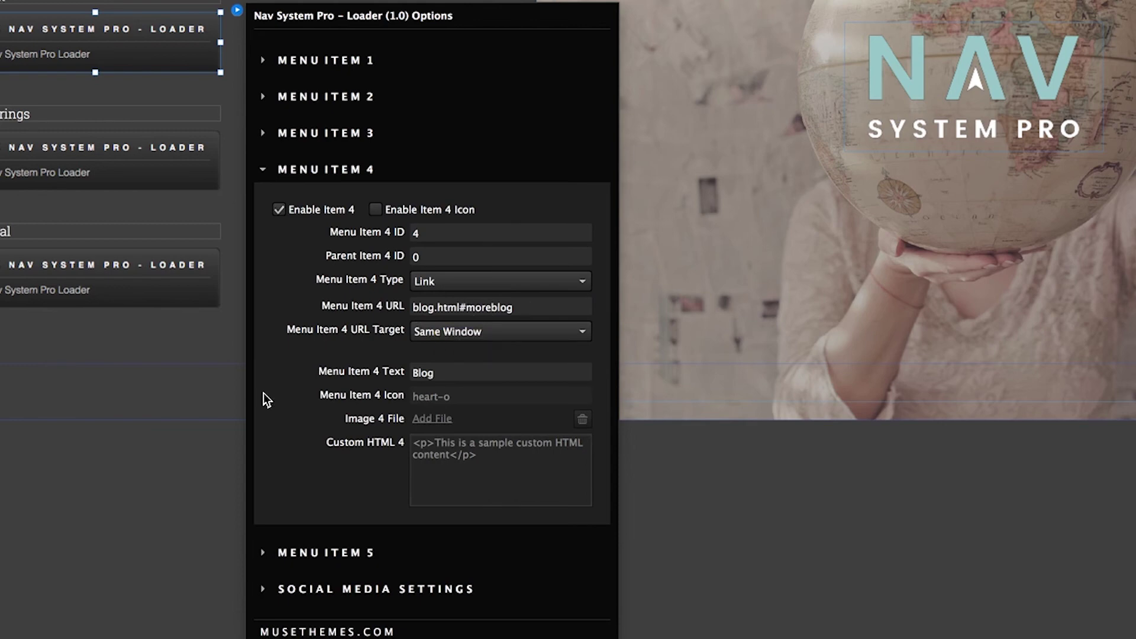
left_click(85, 324)
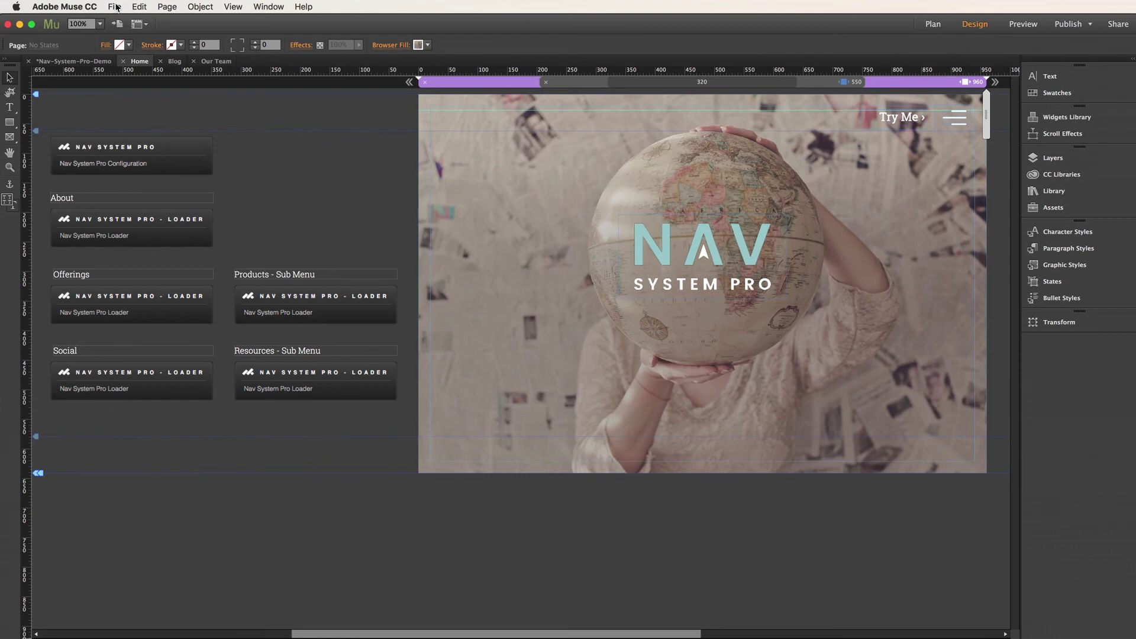
Preview the page, follow the Blog menu link to the MORE BLOG section, then Cmd+Tab to Muse
left_click(115, 8)
left_click(160, 215)
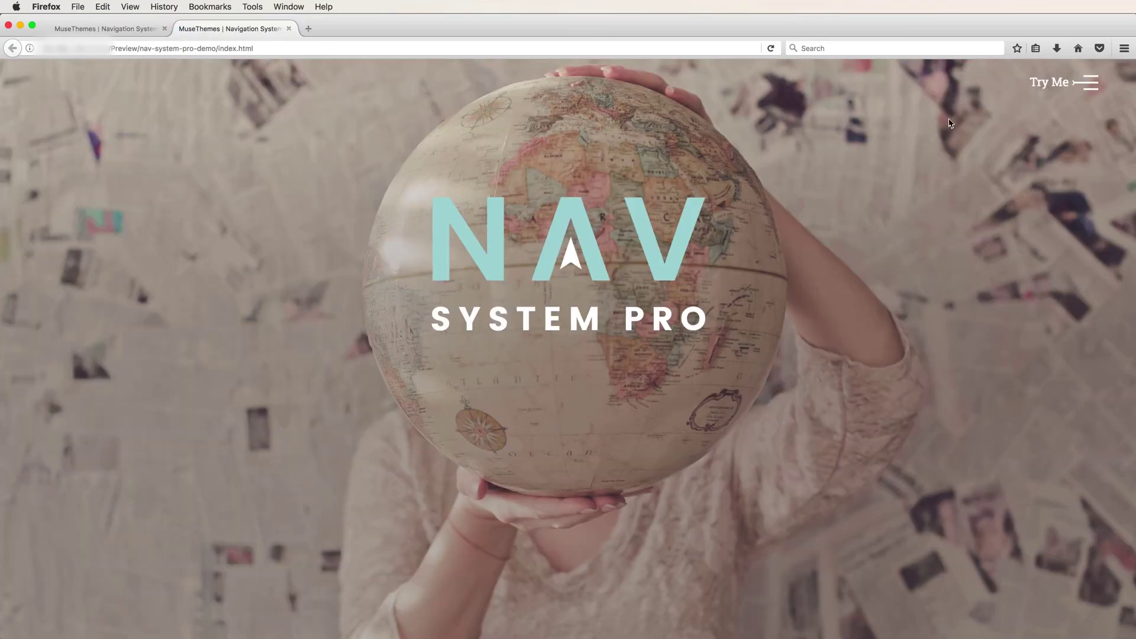
left_click(1091, 82)
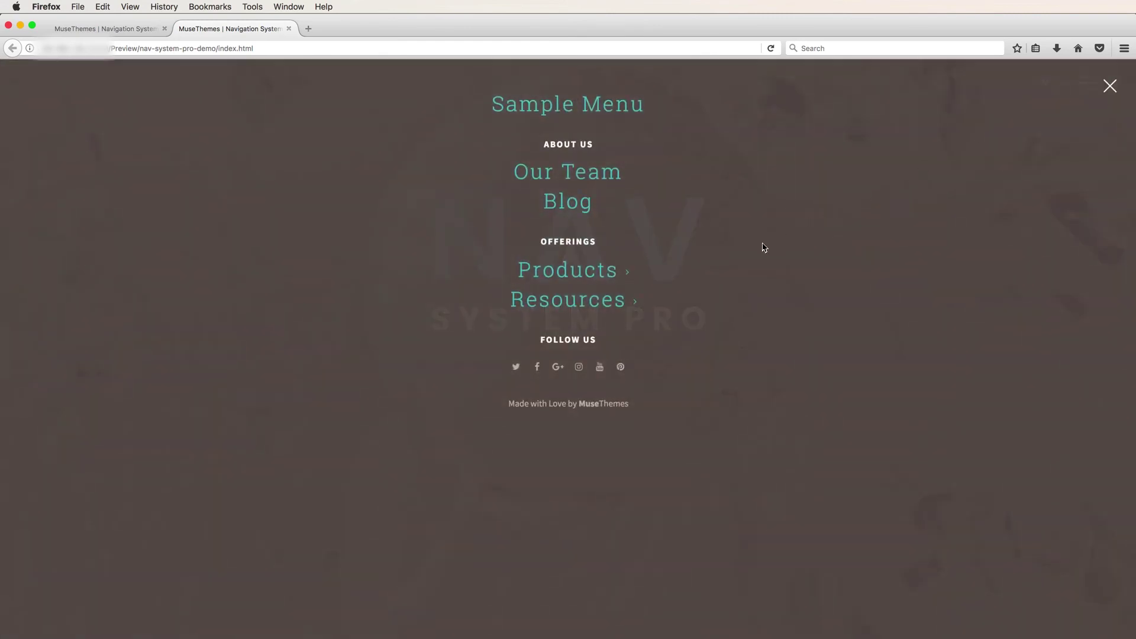
left_click(571, 204)
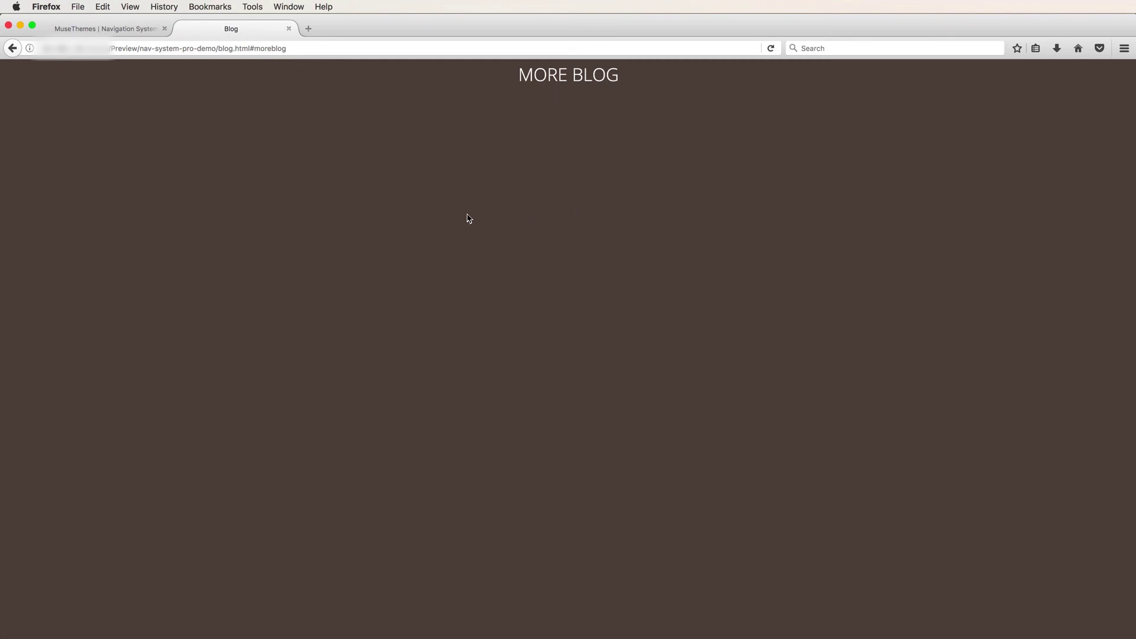
scroll(470, 219, "up", 2)
scroll(469, 219, "up", 5)
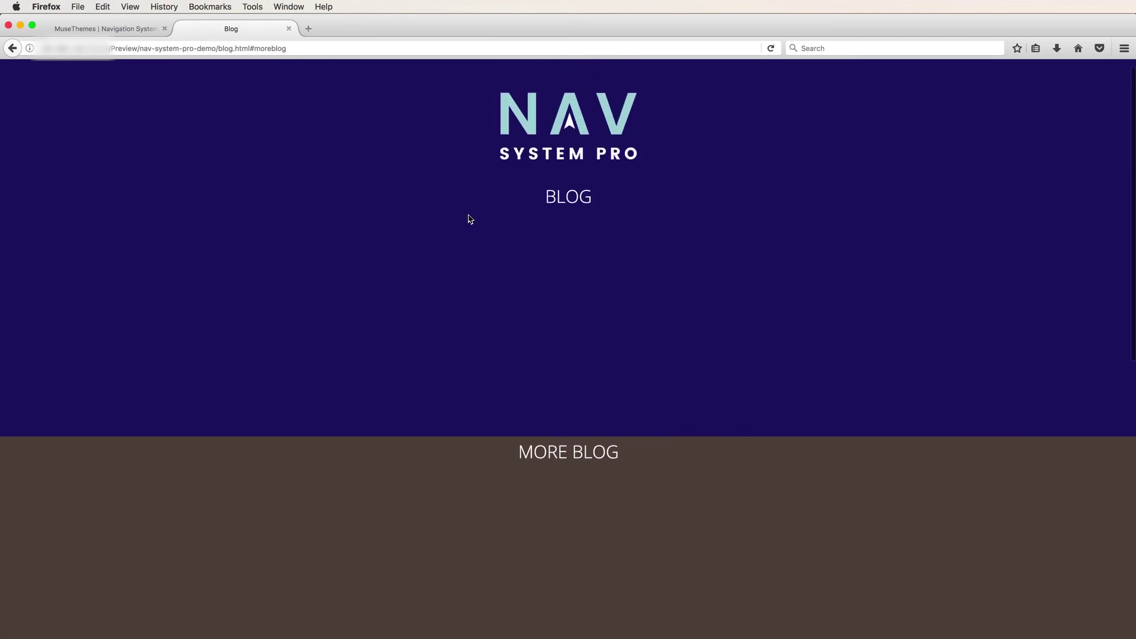
scroll(470, 219, "down", 5)
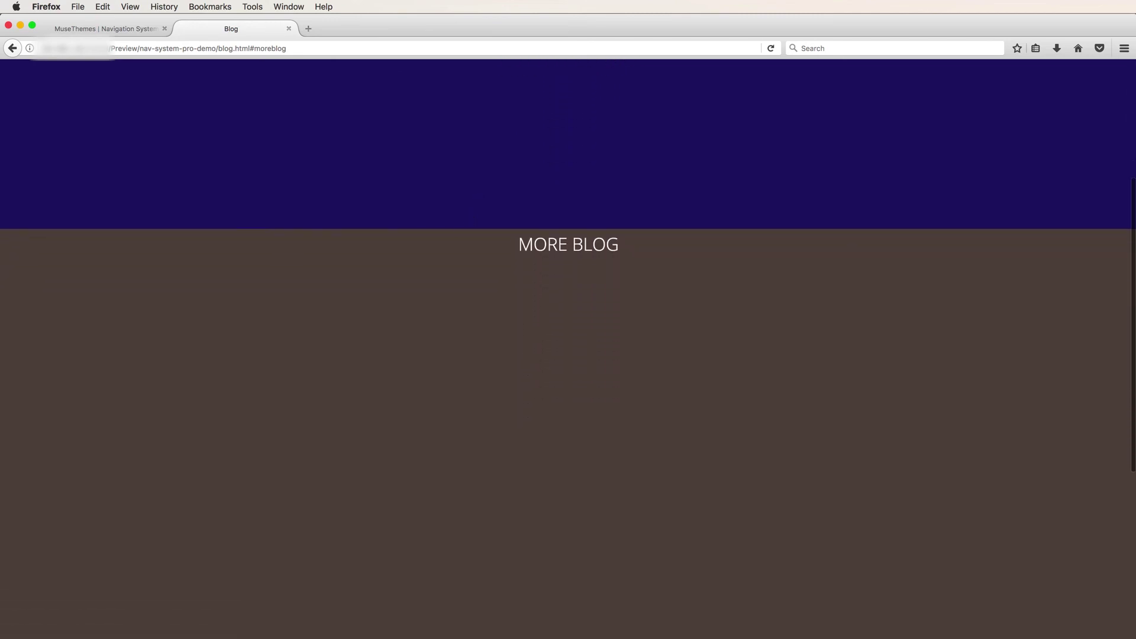
key("super+Tab")
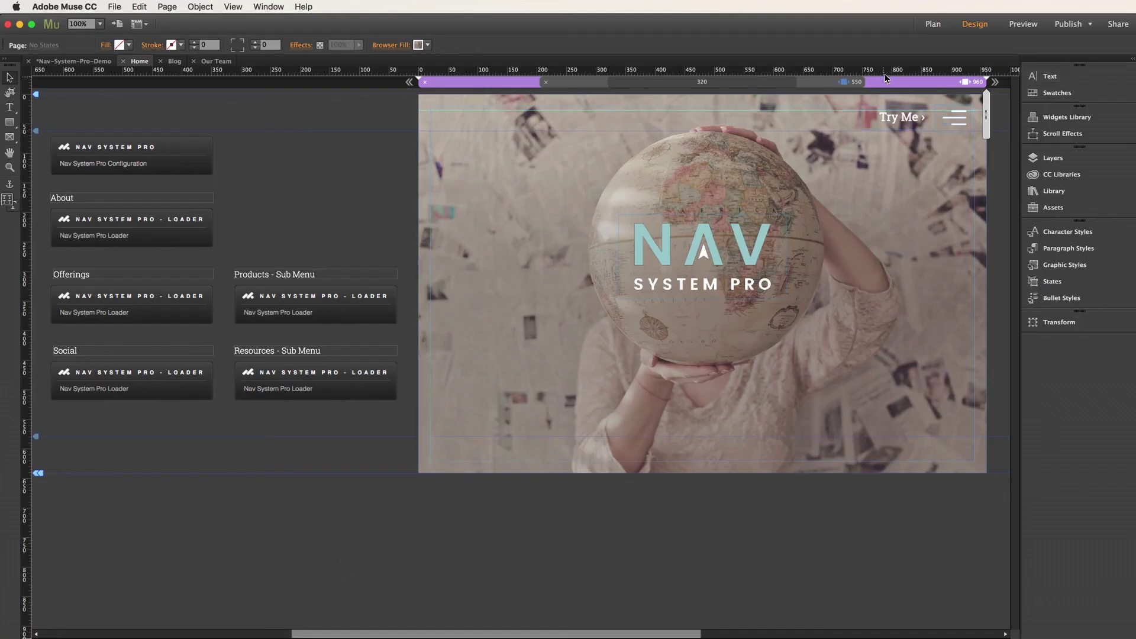
Switch Muse to Plan mode showing Home, Blog and Our Team on A-Master
left_click(932, 25)
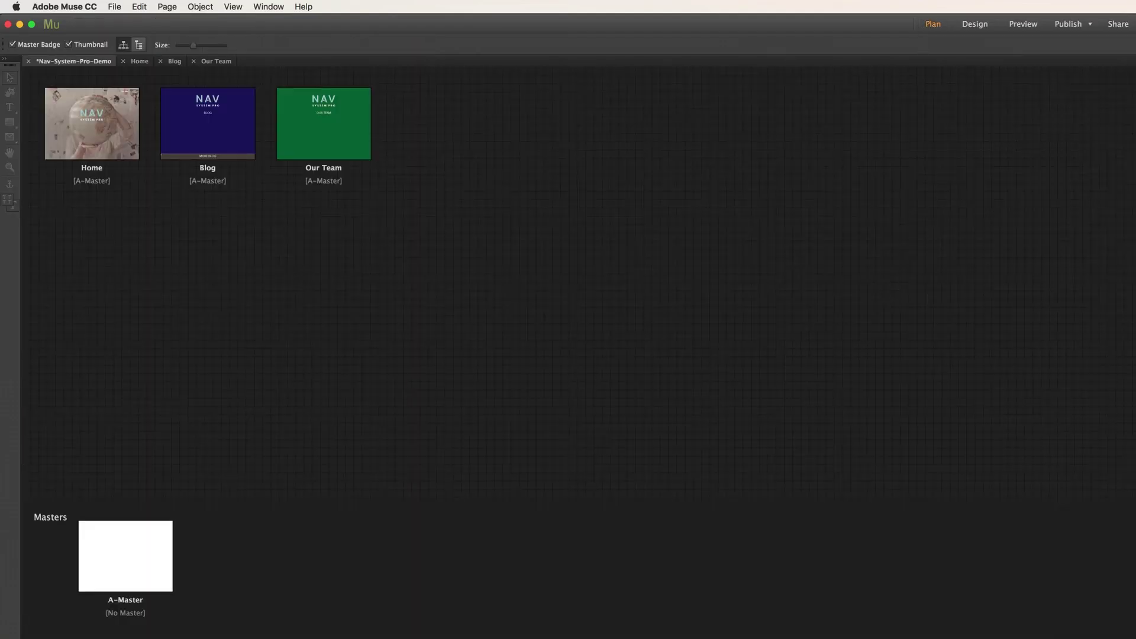